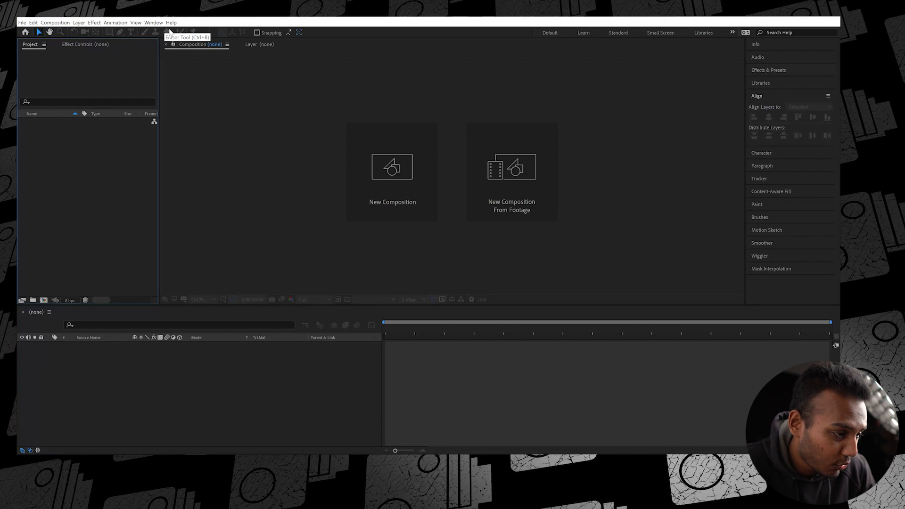
Create a composition named "Flying boxes" with the UHD 4K 23.976 preset and a white background.
click(198, 363)
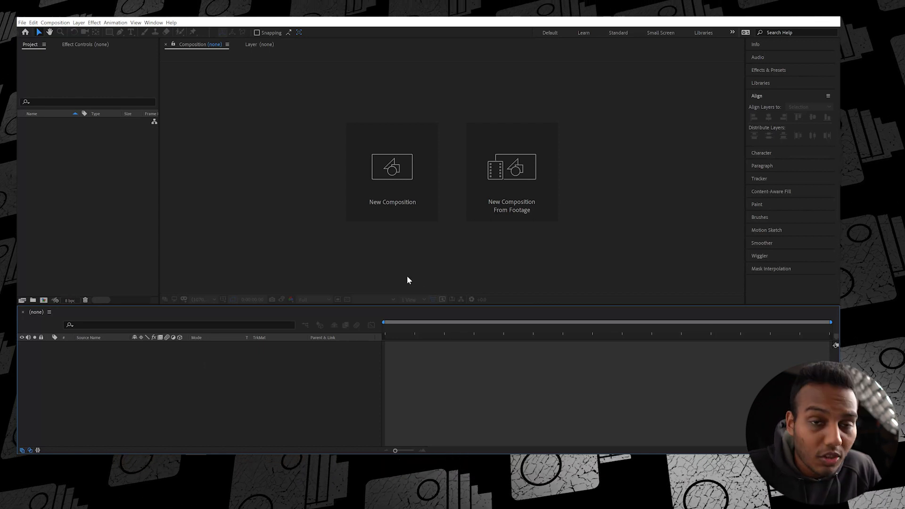
click(396, 207)
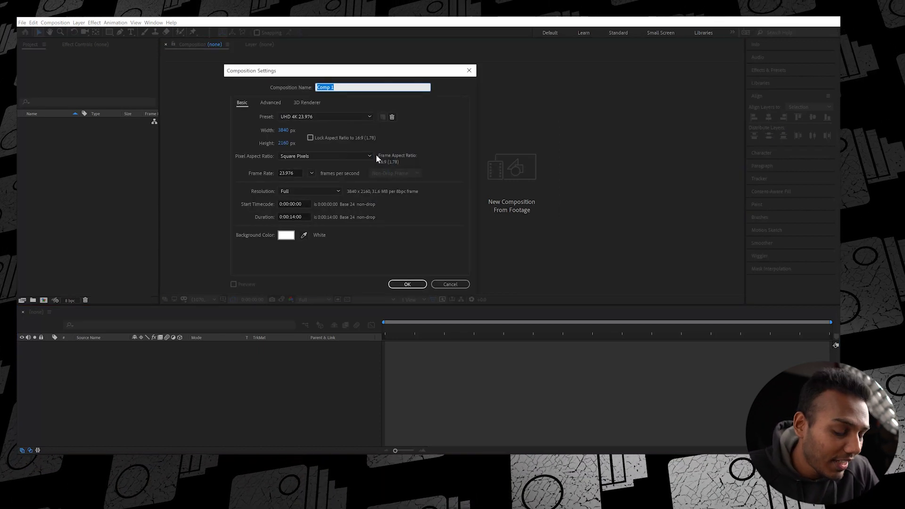
text(Flying boxes)
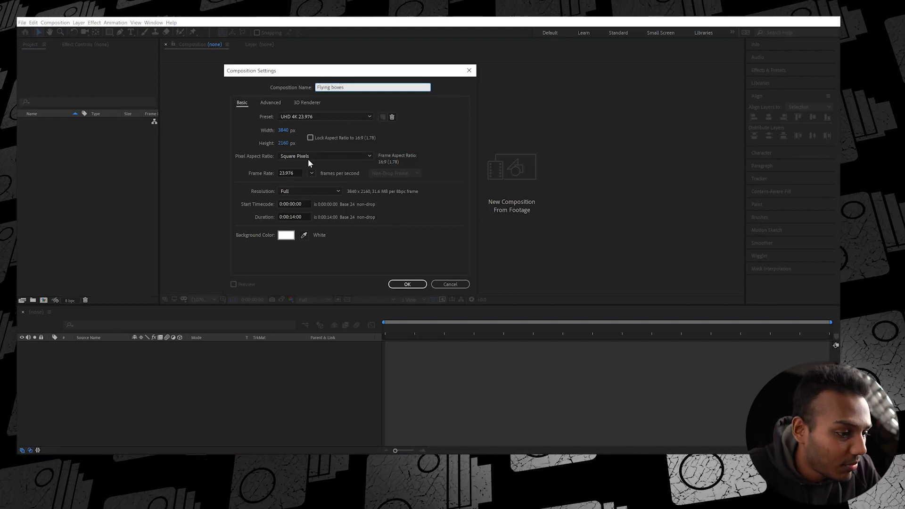
click(323, 116)
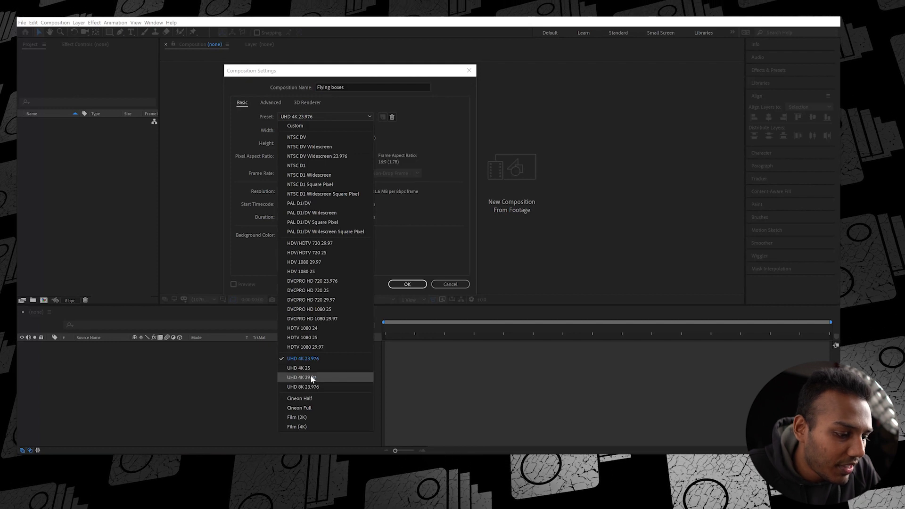
click(431, 127)
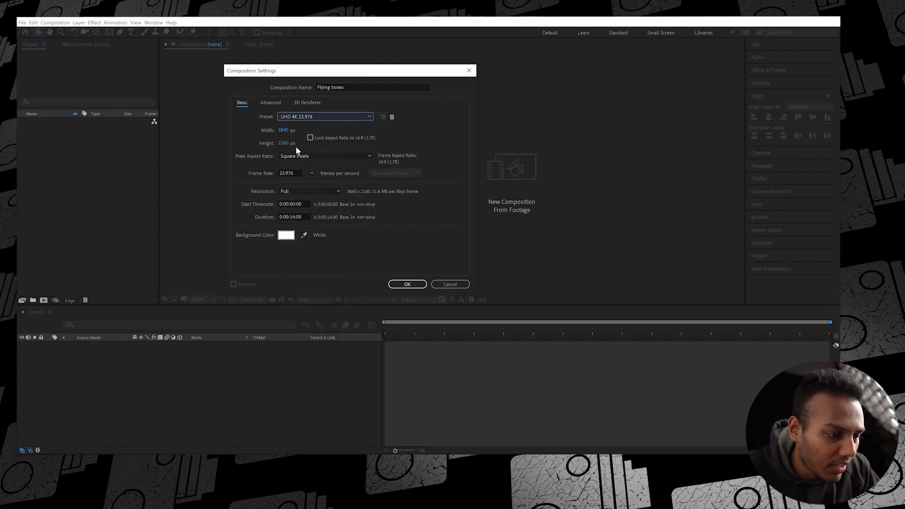
click(284, 236)
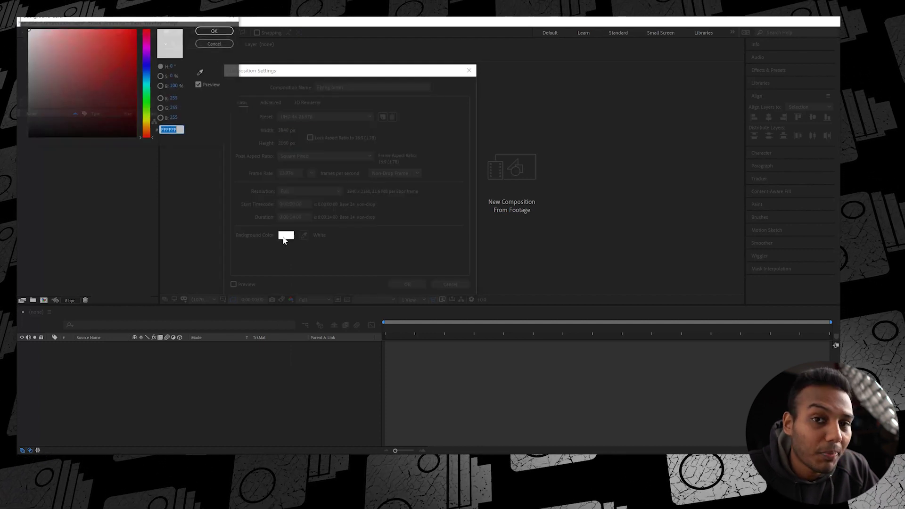
click(217, 31)
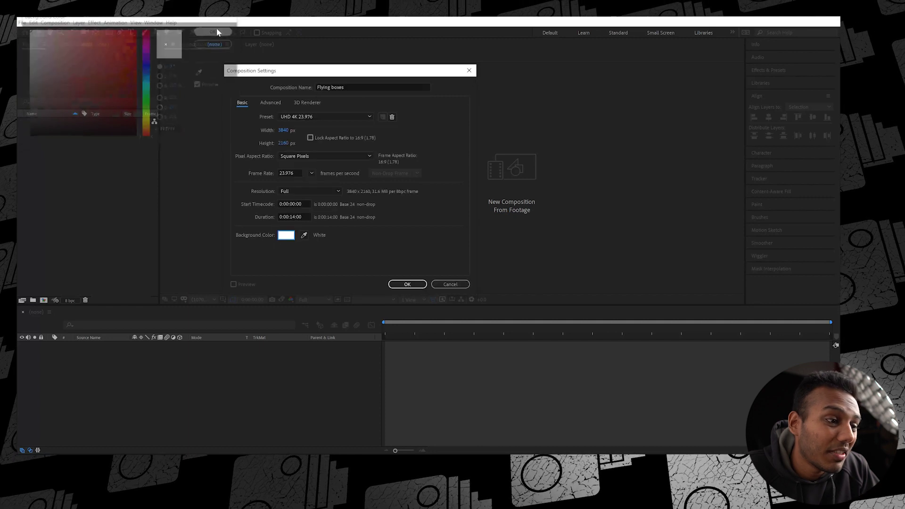
click(406, 284)
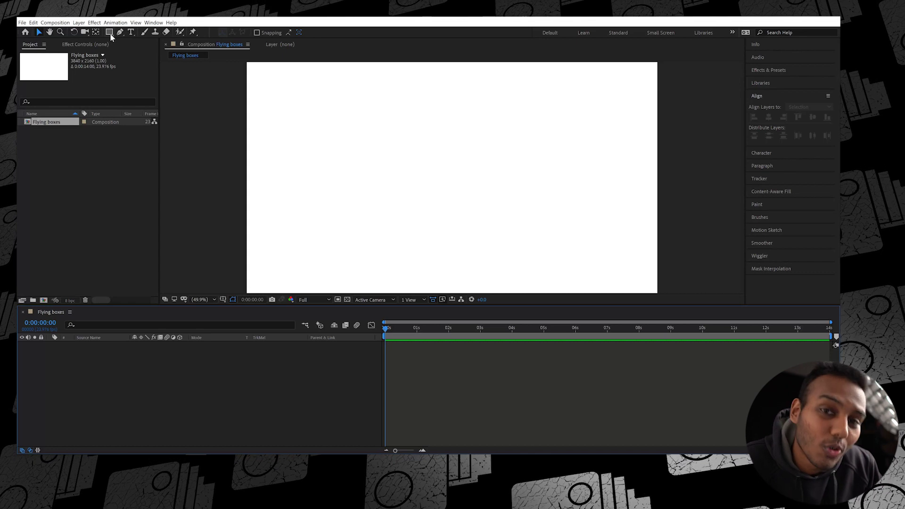
Draw a wide black rectangle as a shape layer in the upper-left area of the composition.
click(109, 33)
drag(289, 93, 377, 142)
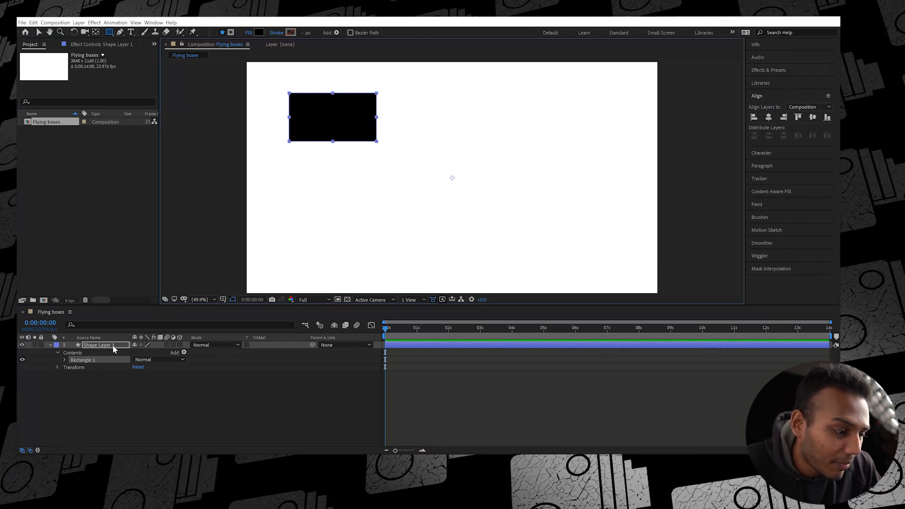
click(91, 383)
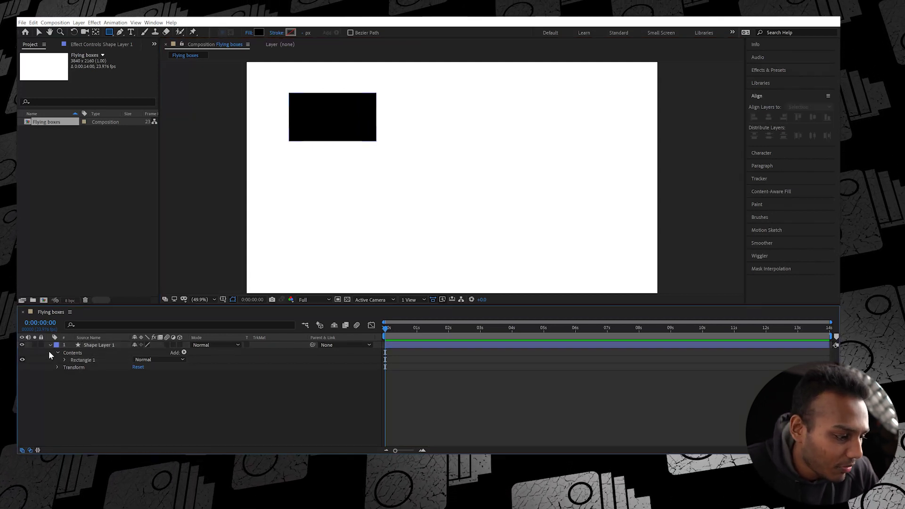
click(50, 345)
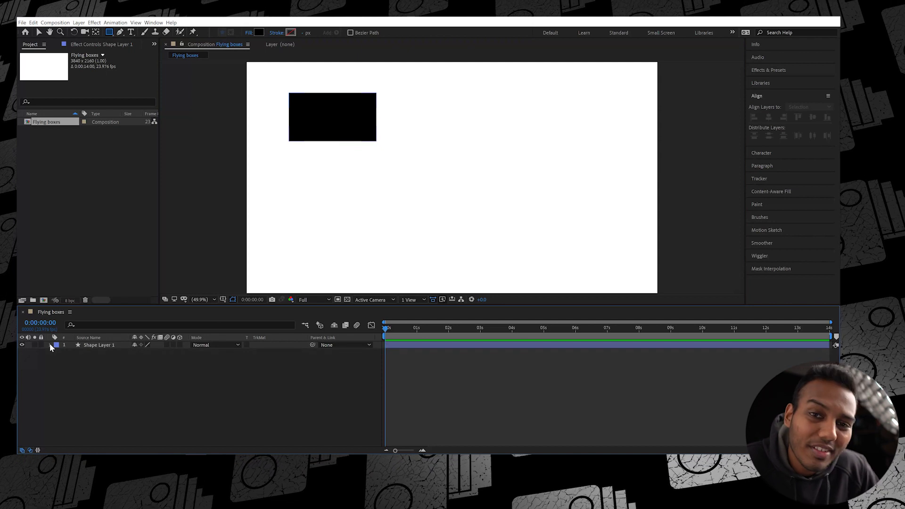
Change the fill color of the rectangle on Shape Layer 1 to a medium green.
click(109, 345)
key(v)
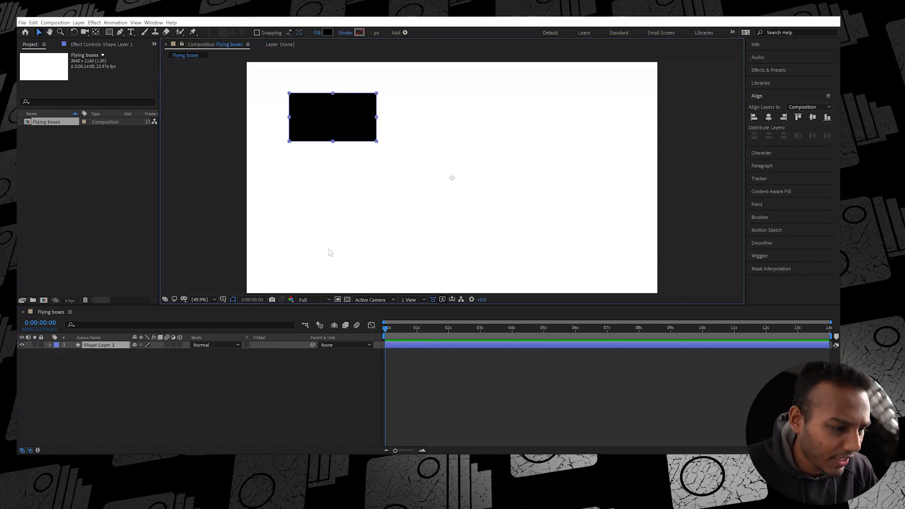
click(50, 345)
click(57, 353)
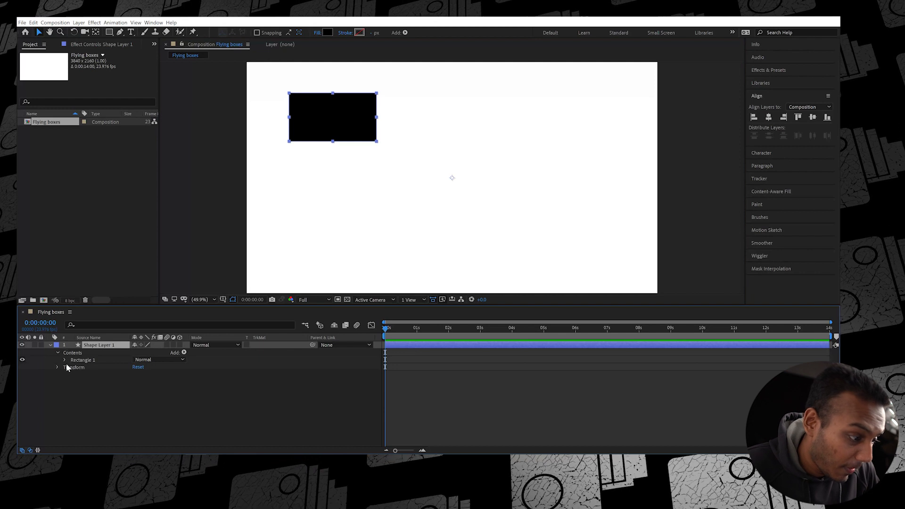
click(63, 359)
click(50, 345)
click(50, 345)
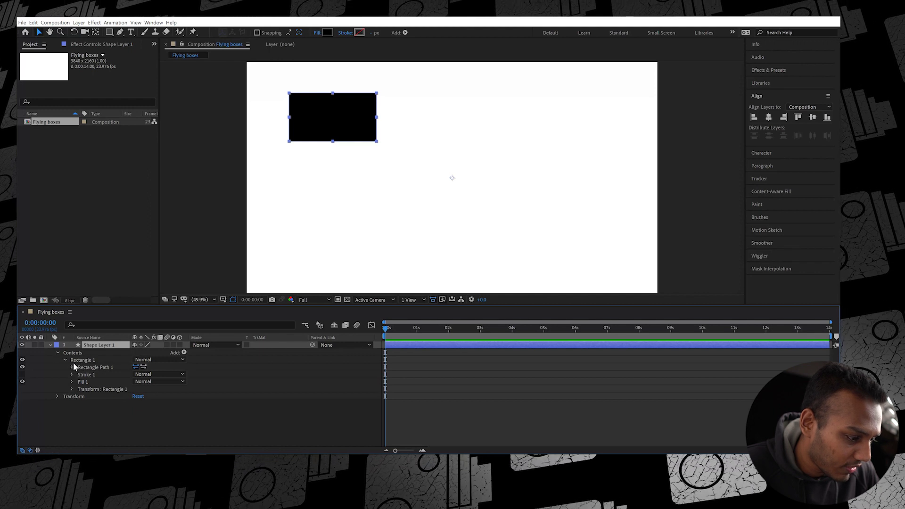
click(72, 381)
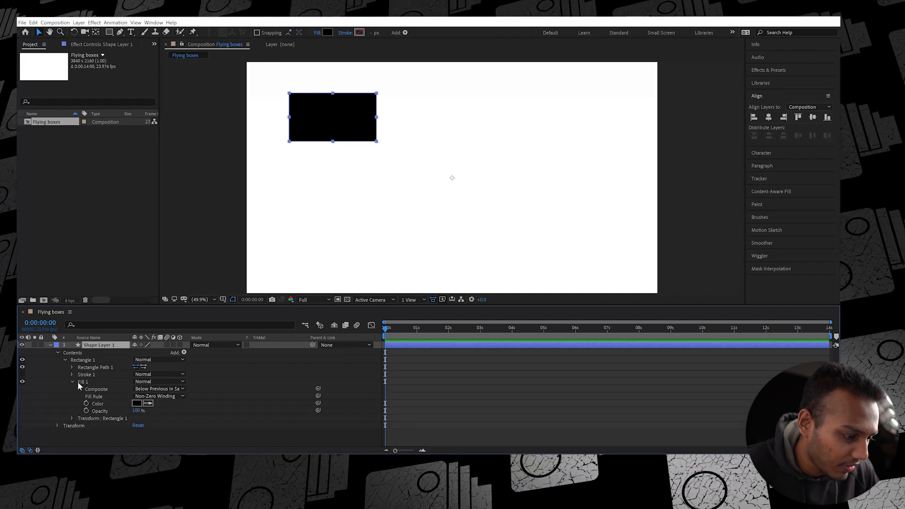
click(137, 404)
click(123, 70)
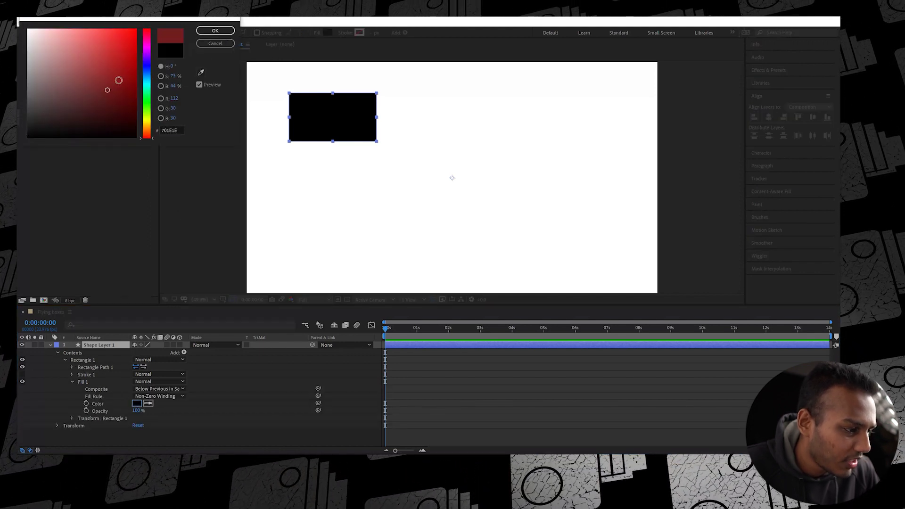
click(148, 96)
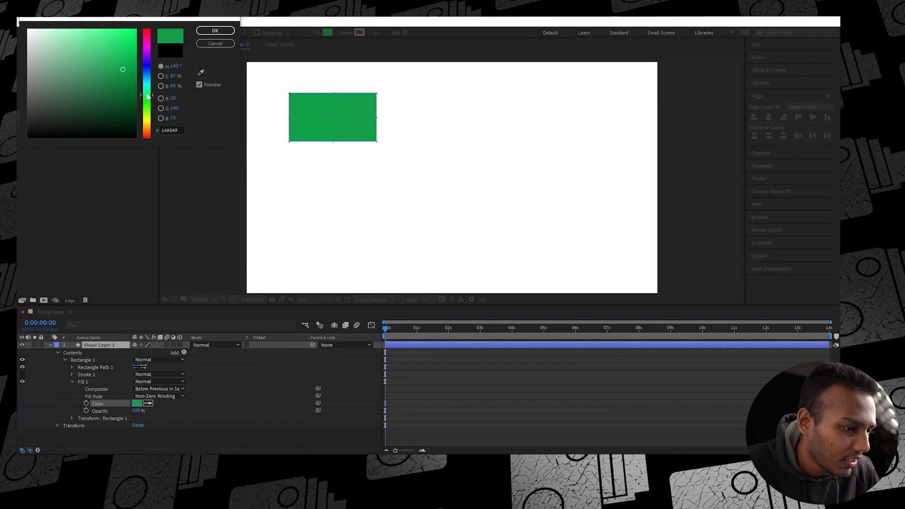
click(215, 31)
click(50, 345)
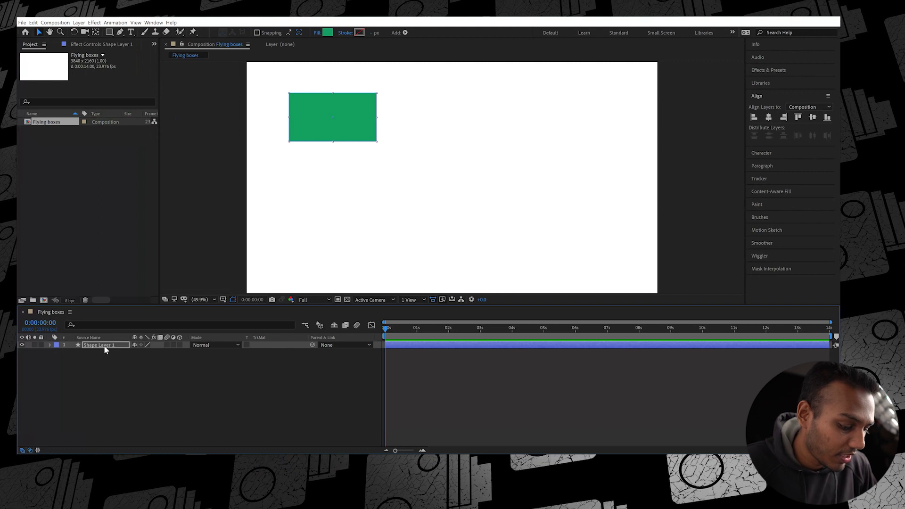
Duplicate the green rectangle's shape layer twice.
key(ctrl+d)
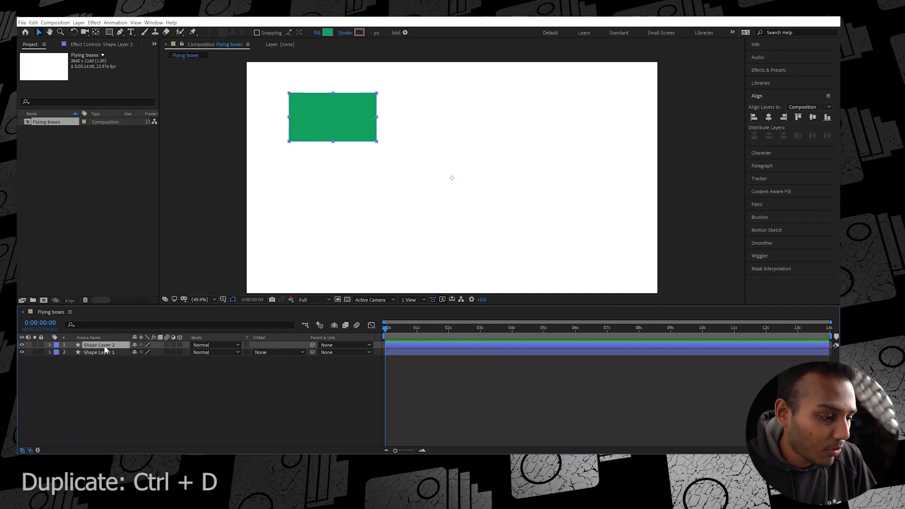
key(ctrl+d)
click(117, 354)
click(119, 347)
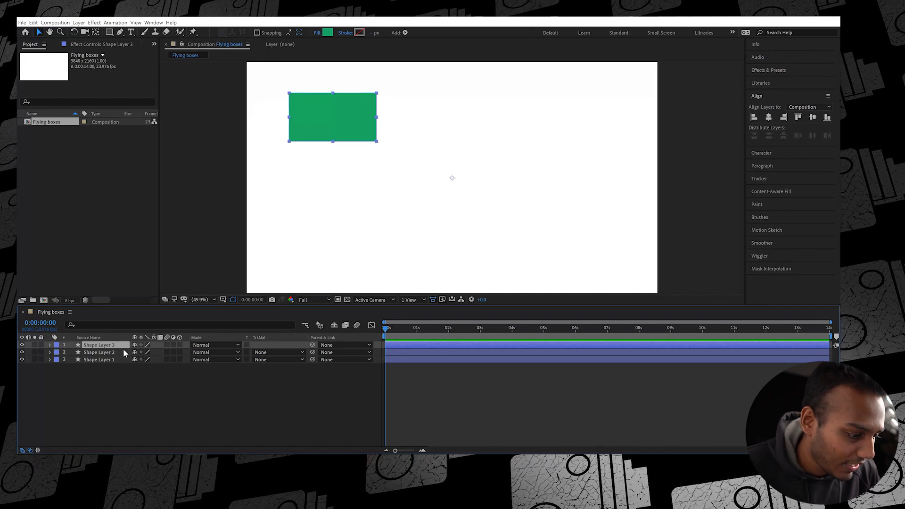
Move Shape Layer 2 straight down near the canvas bottom and Shape Layer 3 midway, forming an evenly spaced column of three rectangles.
click(124, 352)
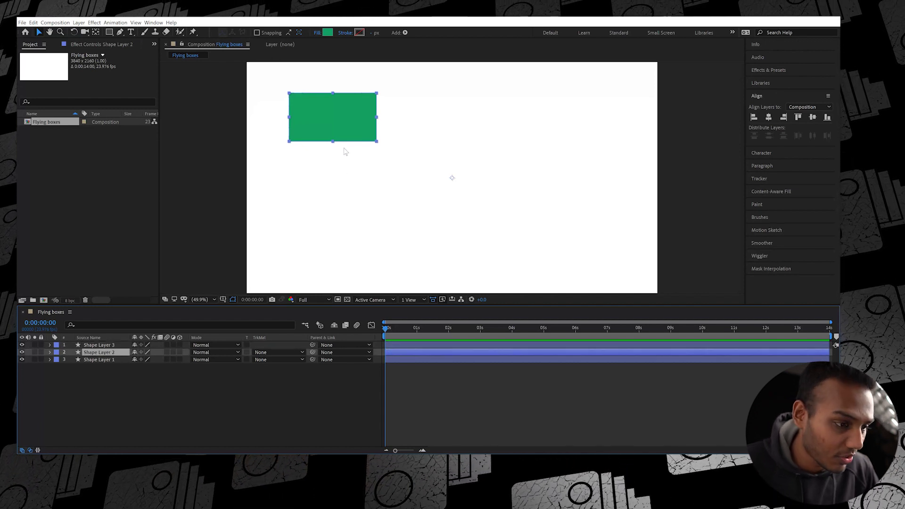
drag(347, 123, 337, 247)
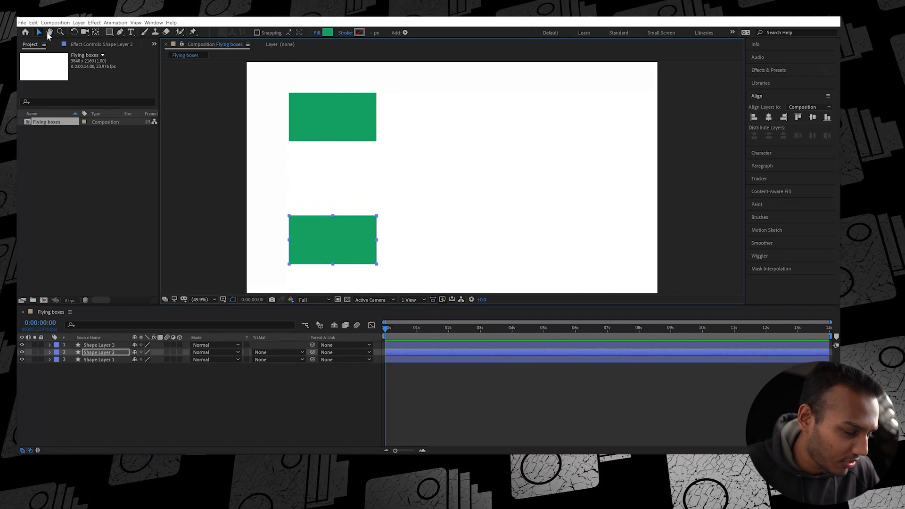
drag(319, 117, 319, 178)
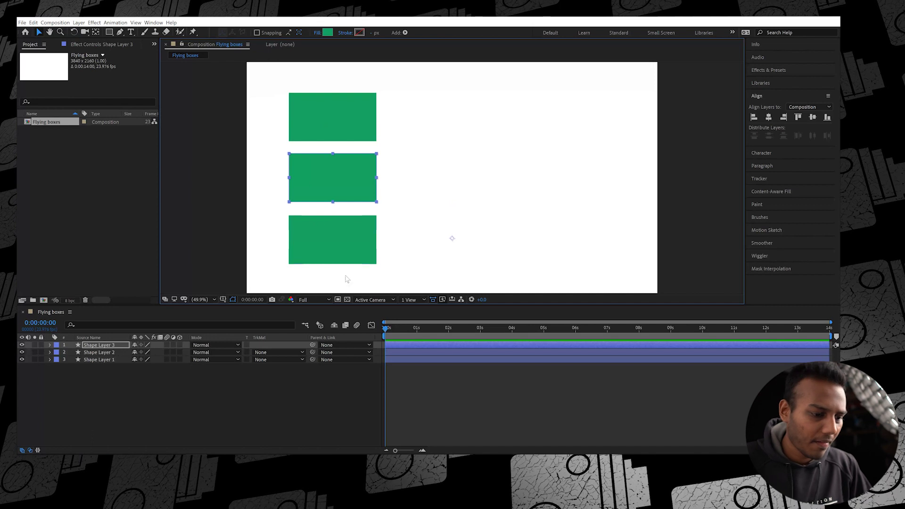
click(333, 365)
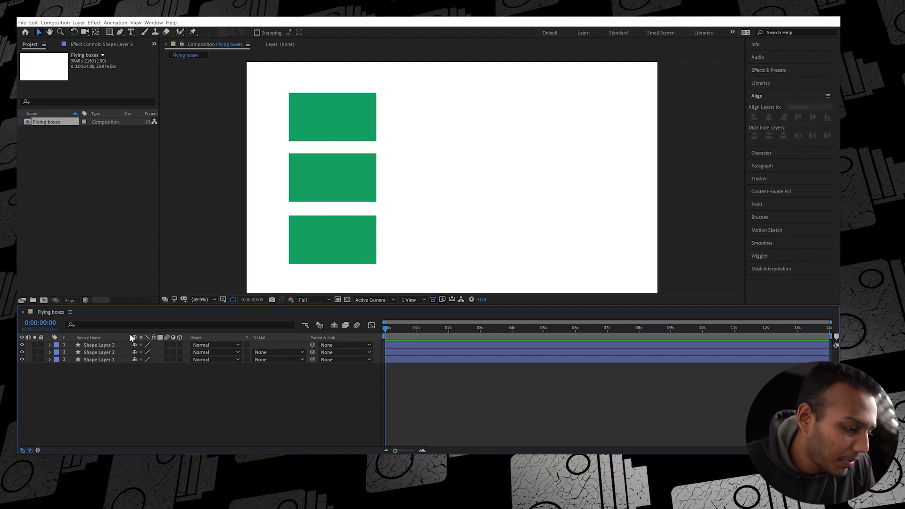
Show only the Position property for all three shape layers.
click(101, 345)
shift+click(115, 359)
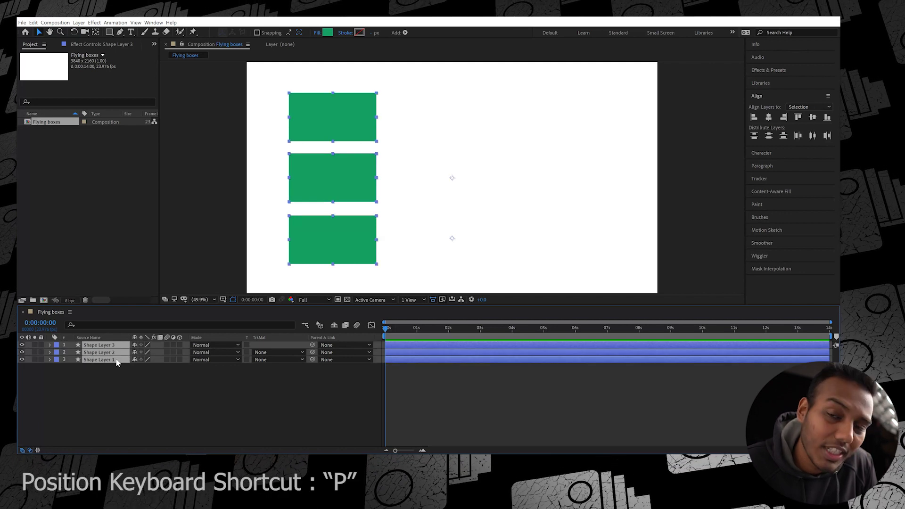
key(p)
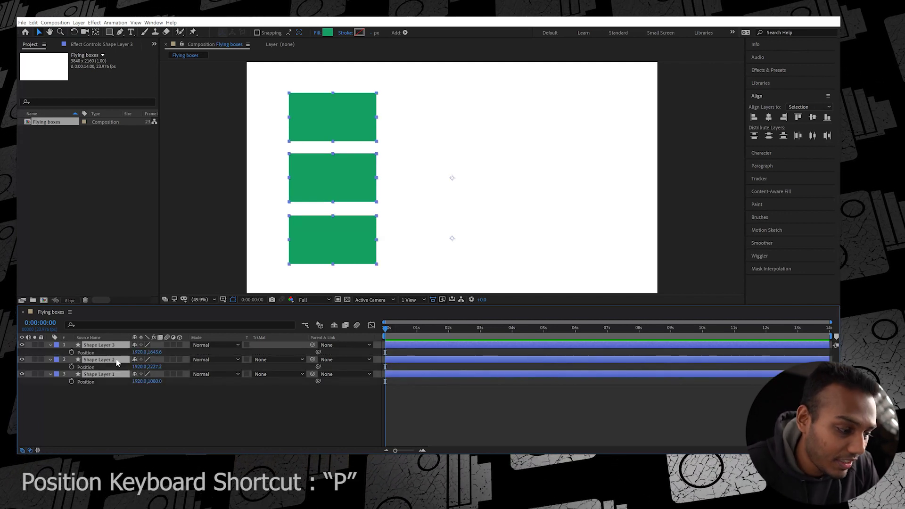
click(55, 345)
click(51, 345)
click(50, 345)
click(51, 345)
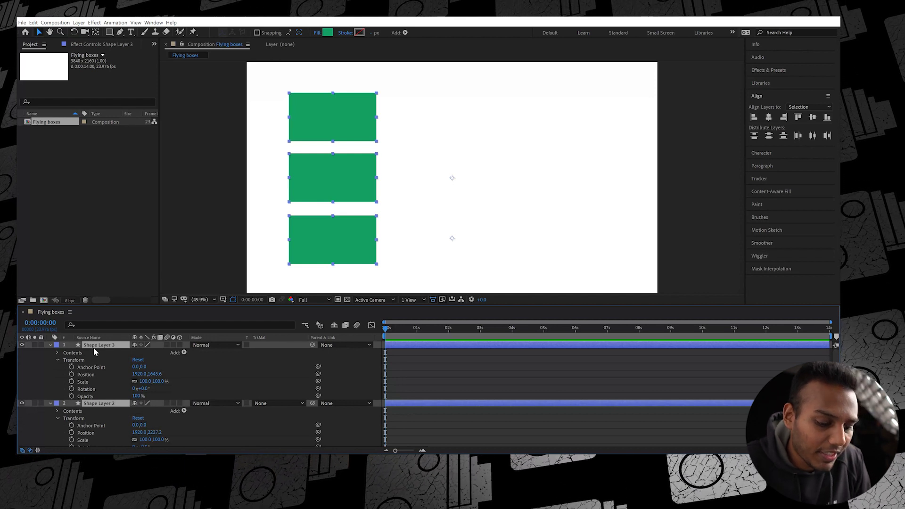
key(p)
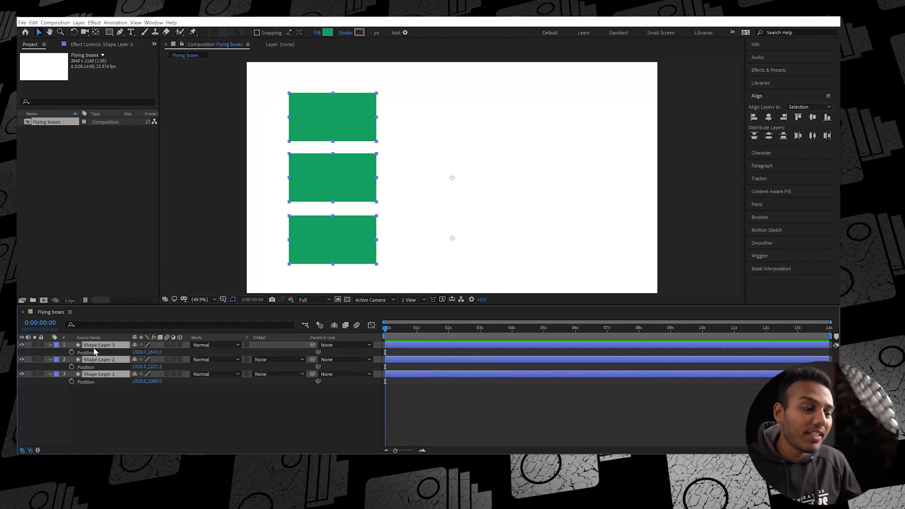
click(116, 400)
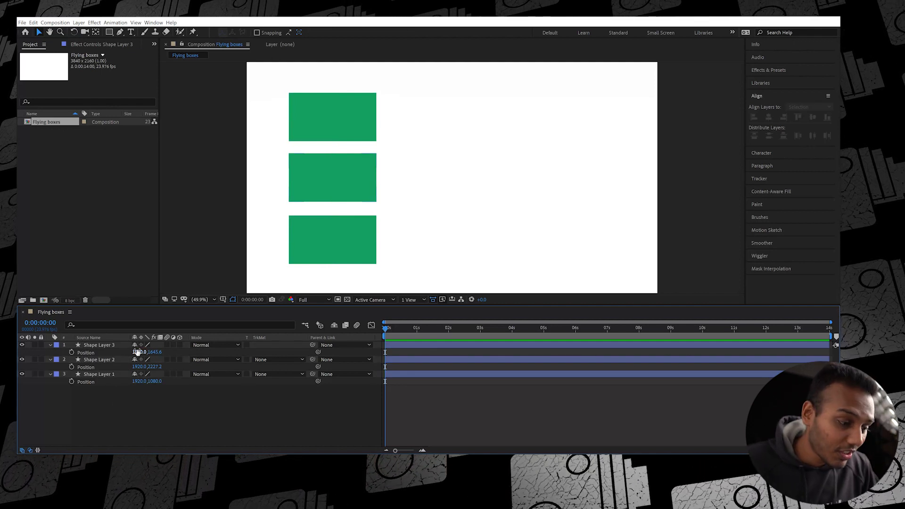
Try out shifting Shape Layer 3 with its horizontal and vertical Position values, and undo the changes.
drag(137, 352, 453, 236)
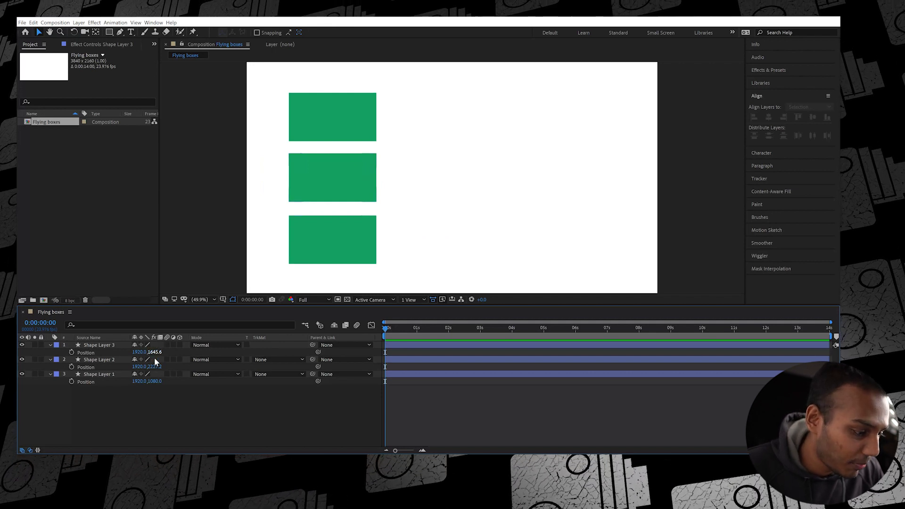
drag(156, 352, 219, 340)
key(ctrl+z)
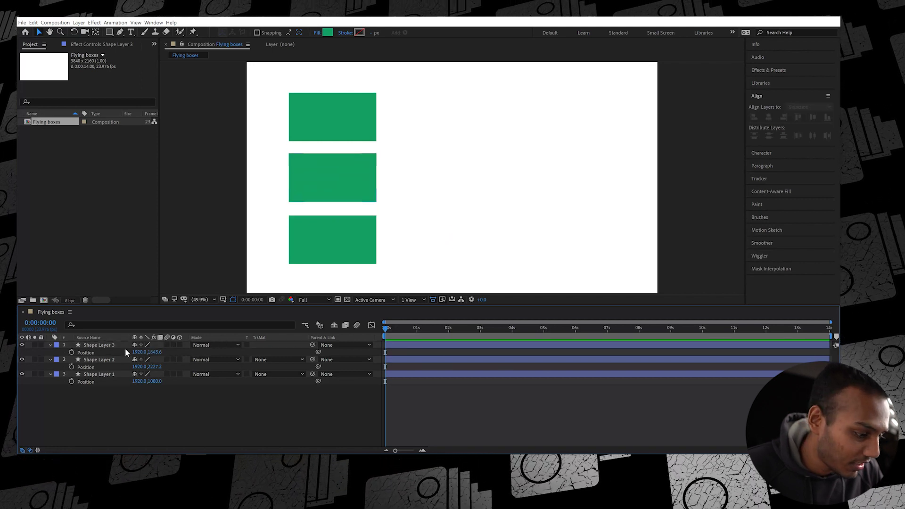
Reorder the layers to match the rectangles on the canvas: Shape Layer 1, Shape Layer 3, Shape Layer 2.
click(117, 347)
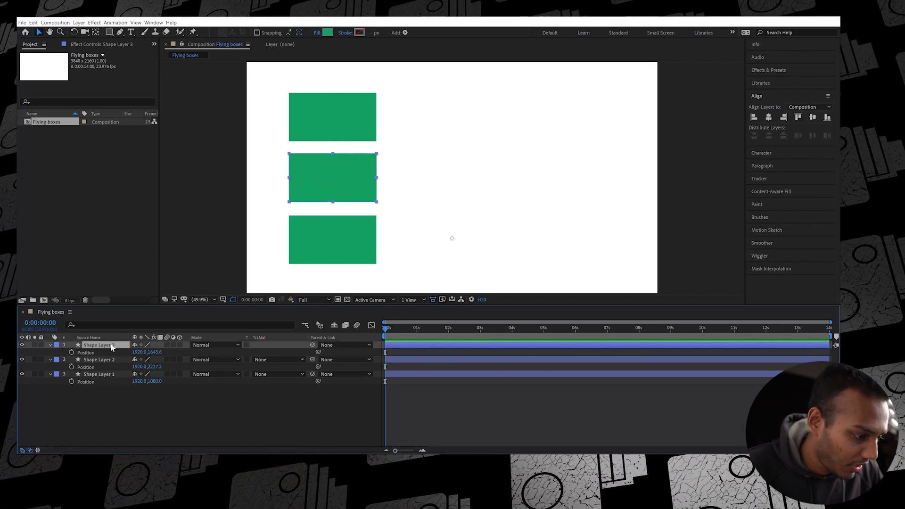
drag(114, 348, 109, 365)
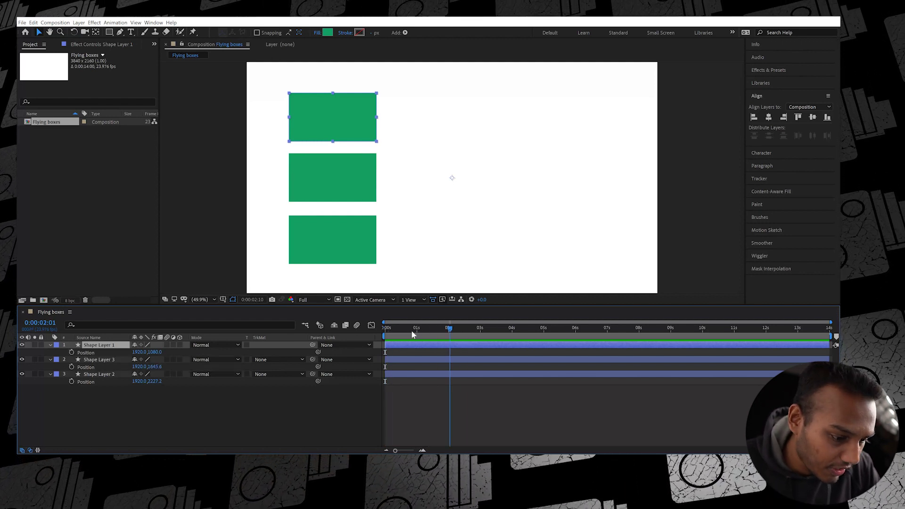
Keyframe Shape Layer 1's Position at the timeline start, and shift the rectangle straight right to 4024.2, 1080.0 at 0:00:07:09.
drag(386, 330, 432, 330)
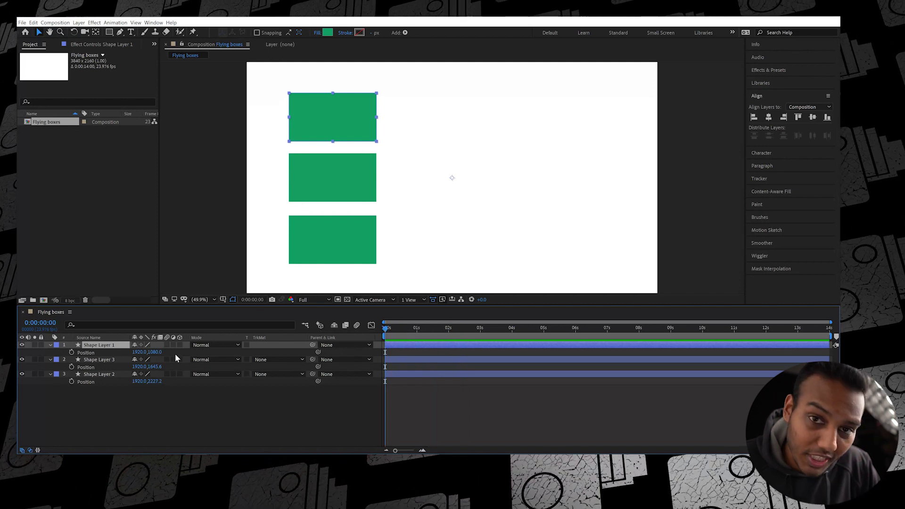
click(72, 352)
drag(385, 329, 621, 330)
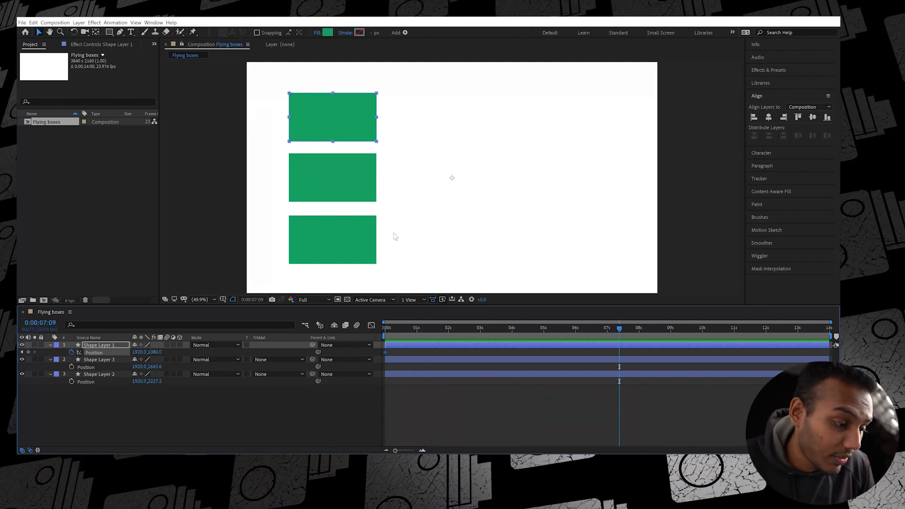
drag(356, 129, 558, 128)
key(ctrl+z)
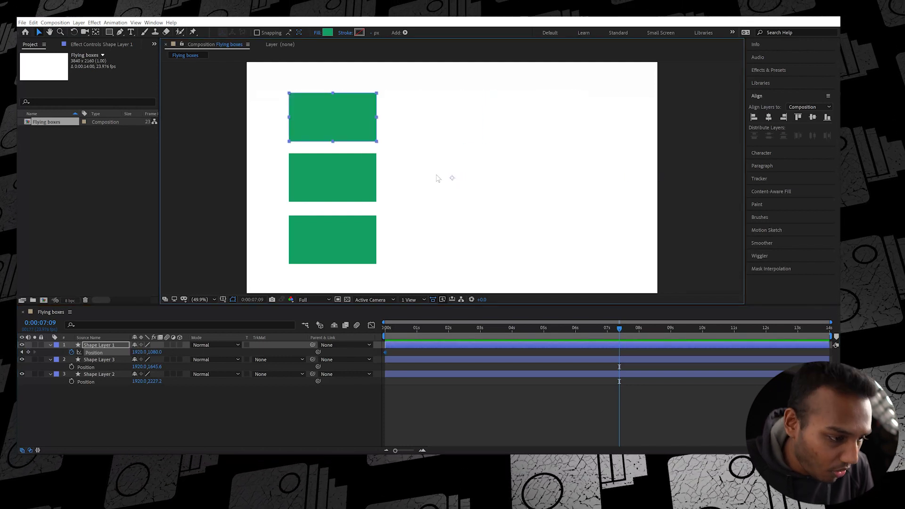
drag(220, 353, 836, 320)
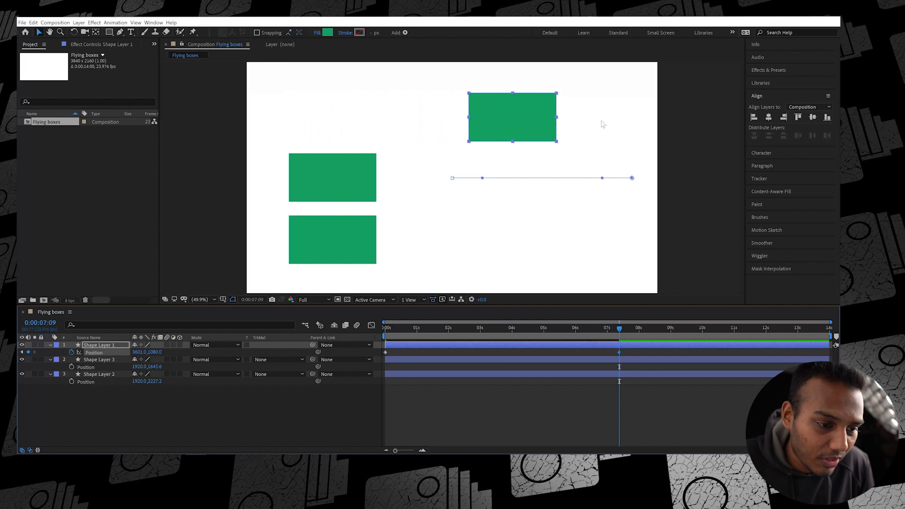
drag(541, 125, 584, 128)
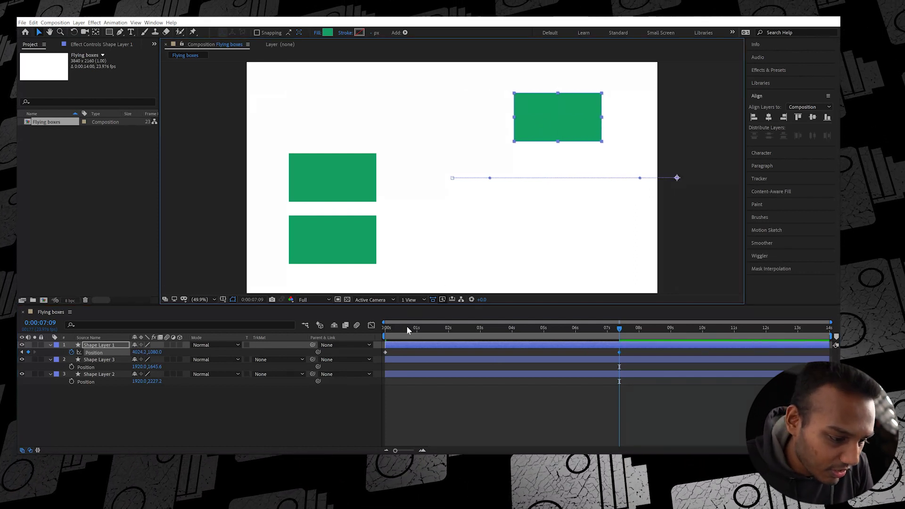
Preview Shape Layer 1's movement from the start of the timeline.
drag(406, 327, 362, 312)
key(space)
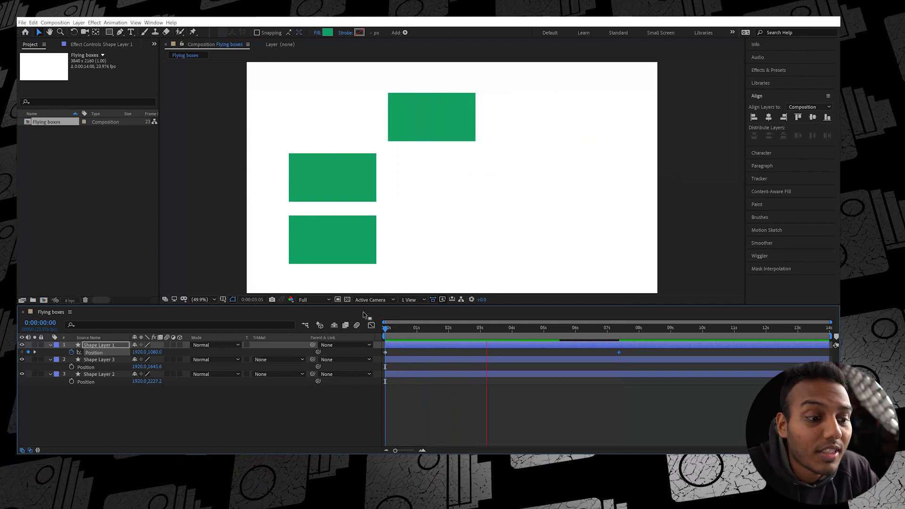
key(space)
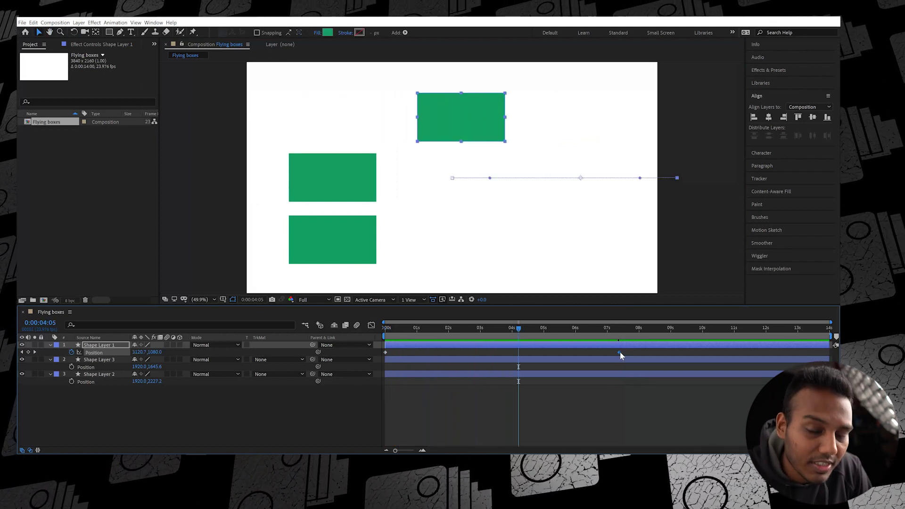
Speed up Shape Layer 1 by moving its end Position keyframe to about 4 seconds, previewing, and moving it on to 0:00:03:07.
drag(619, 352, 512, 355)
key(space)
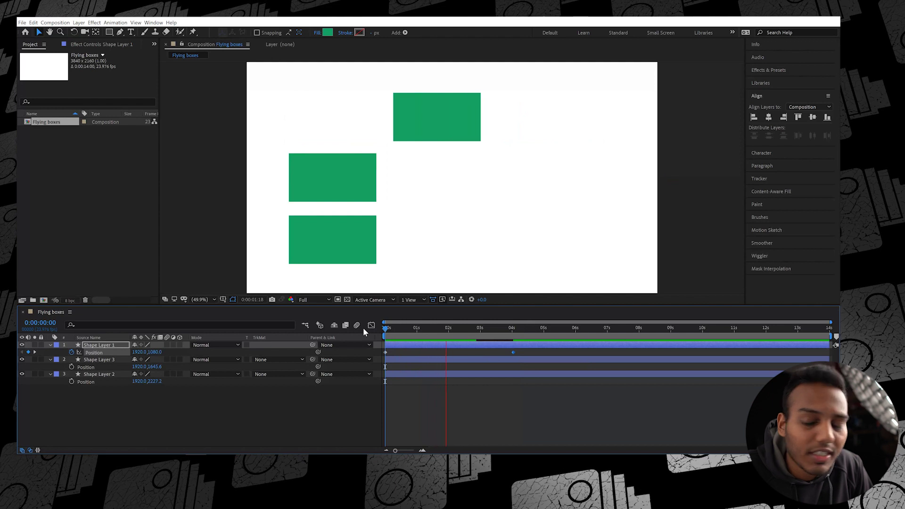
key(space)
key(space)
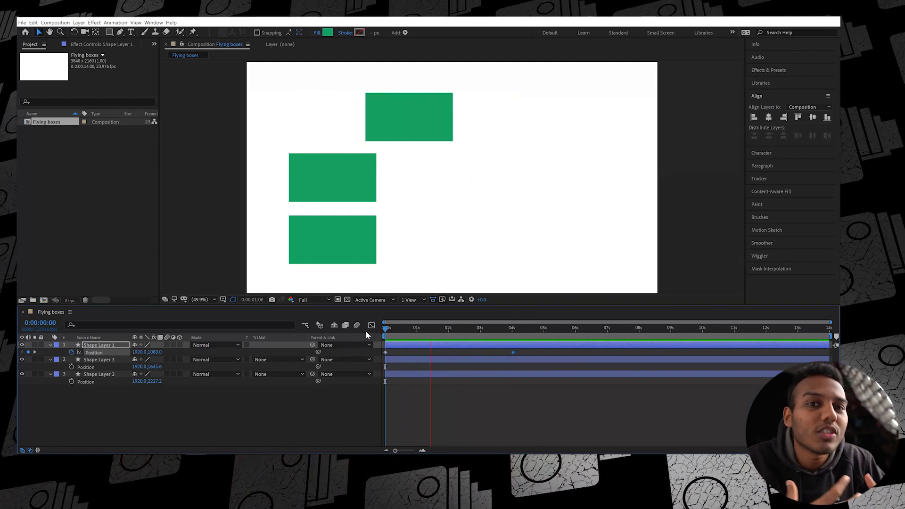
key(space)
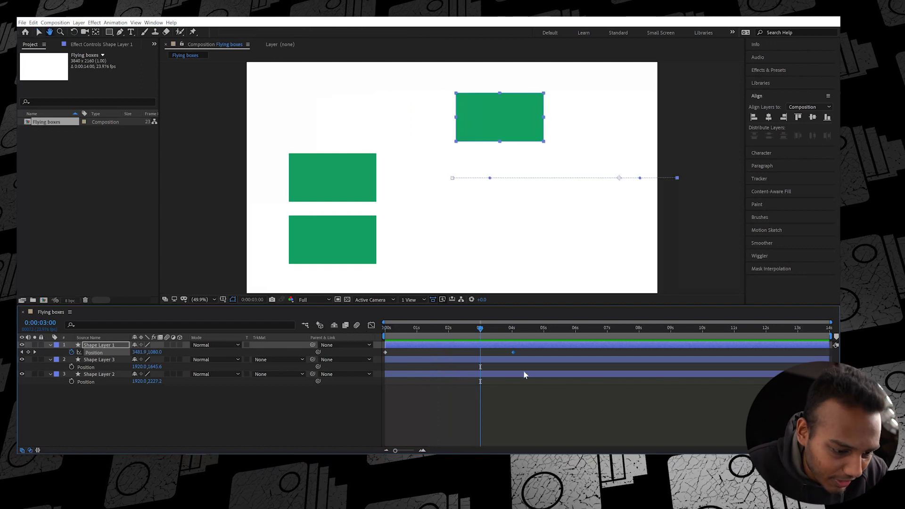
drag(513, 352, 489, 352)
Keyframe Shape Layer 3's Position at the timeline start, and shift the rectangle right to 4023.8, 1645.6 at 0:00:03:07.
drag(409, 338, 325, 332)
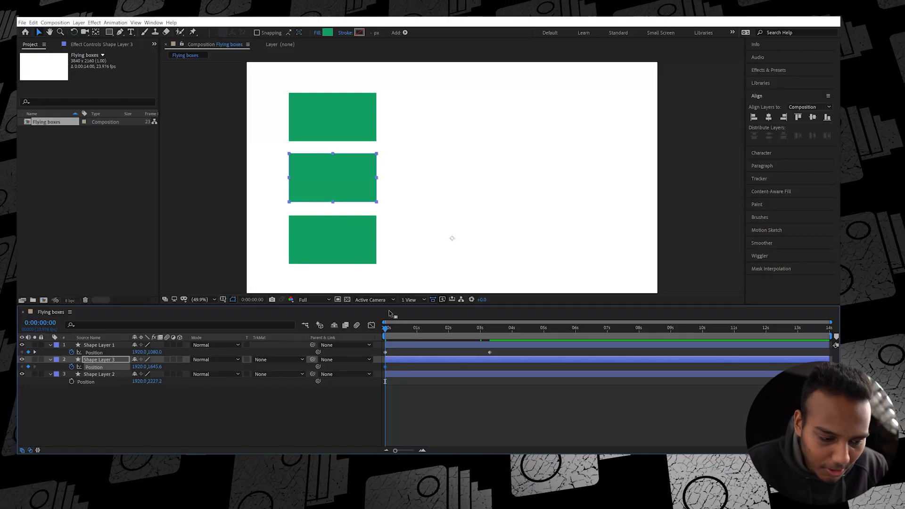
drag(387, 330, 489, 332)
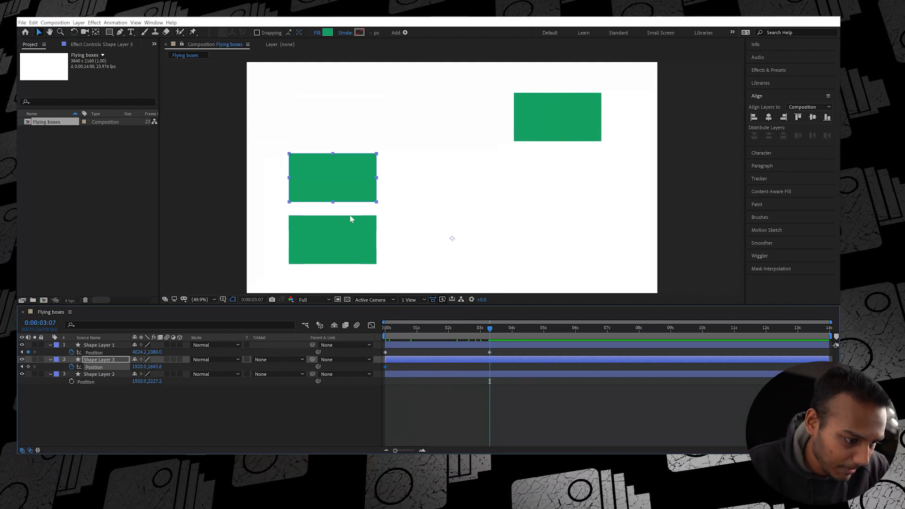
drag(339, 196, 445, 196)
drag(508, 177, 564, 183)
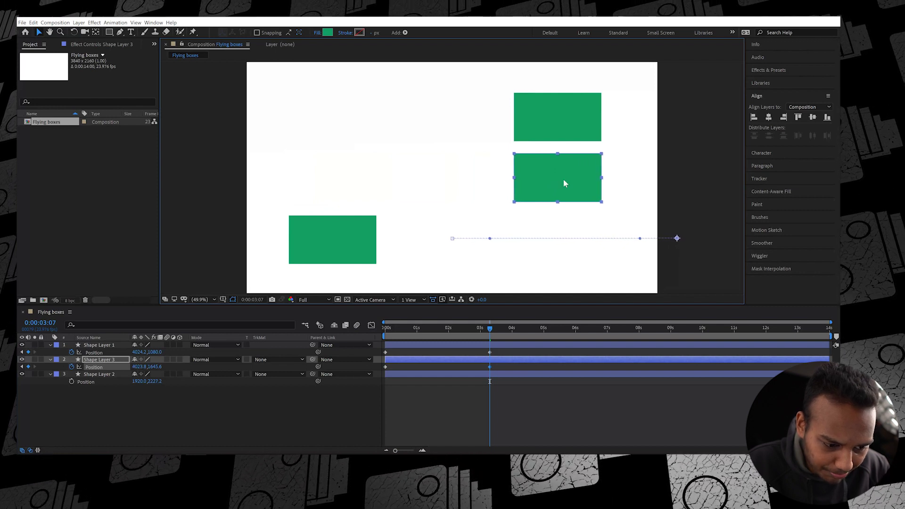
Apply Easy Ease to both Position keyframes of Shape Layer 3 and return to the timeline start.
click(475, 367)
drag(394, 366, 379, 369)
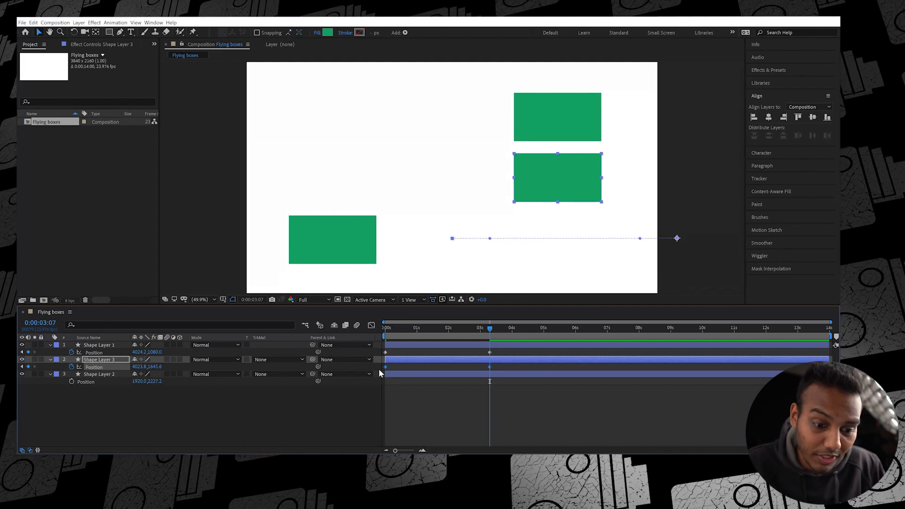
key(F9)
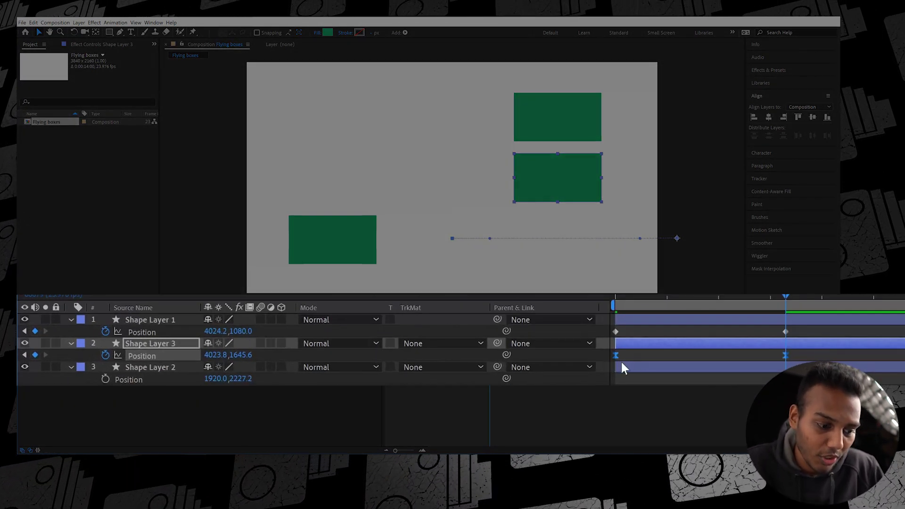
mouse_move(617, 361)
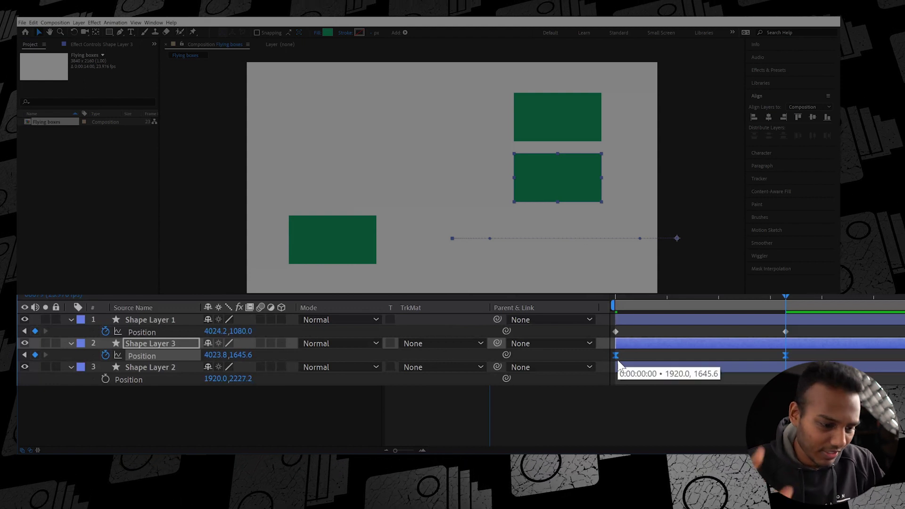
click(618, 297)
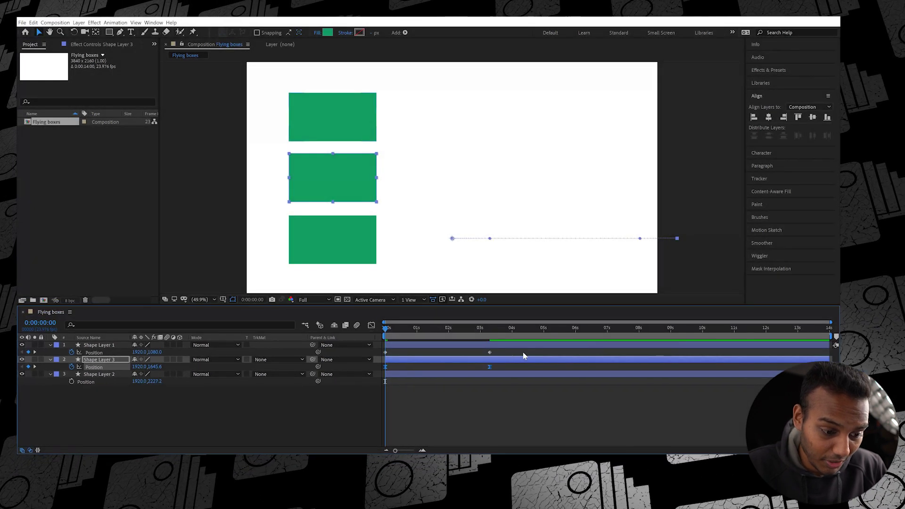
Move the end Position keyframes of Shape Layers 1 and 3 to about 6 seconds and compare linear with eased motion.
drag(512, 351, 584, 377)
key(space)
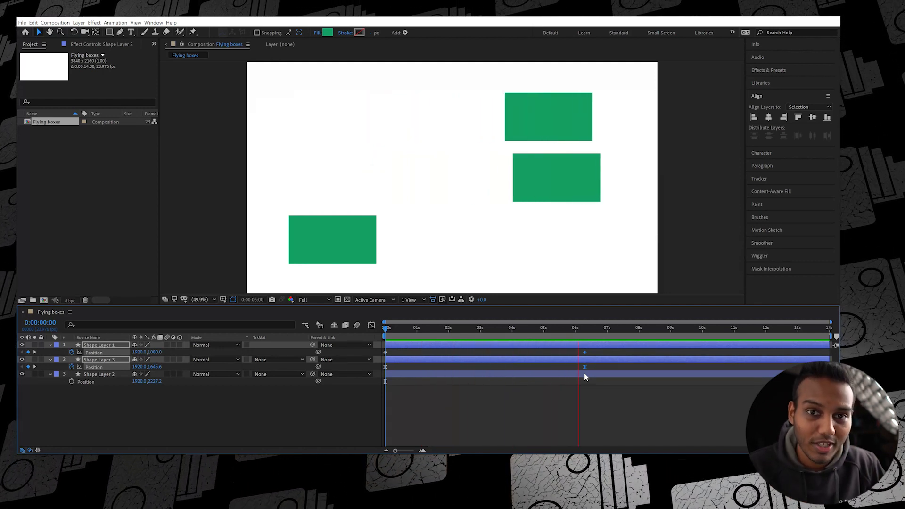
key(space)
key(Home)
key(space)
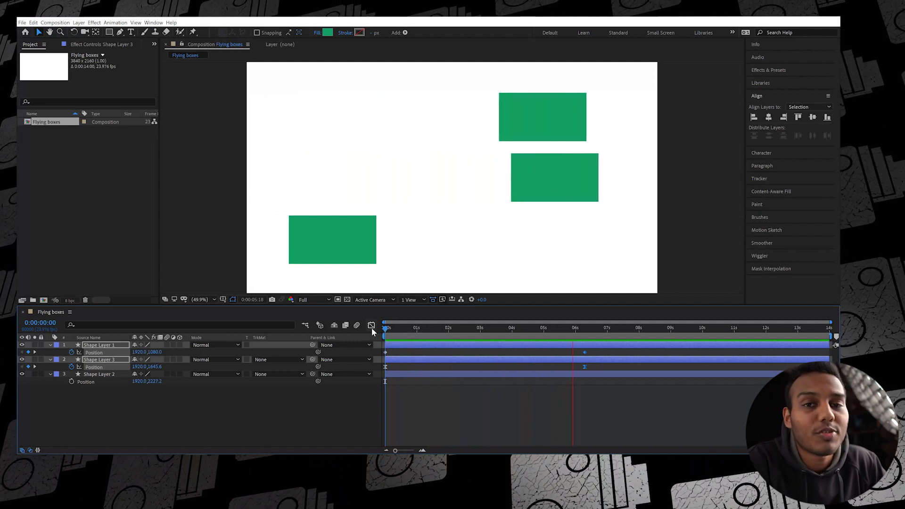
key(space)
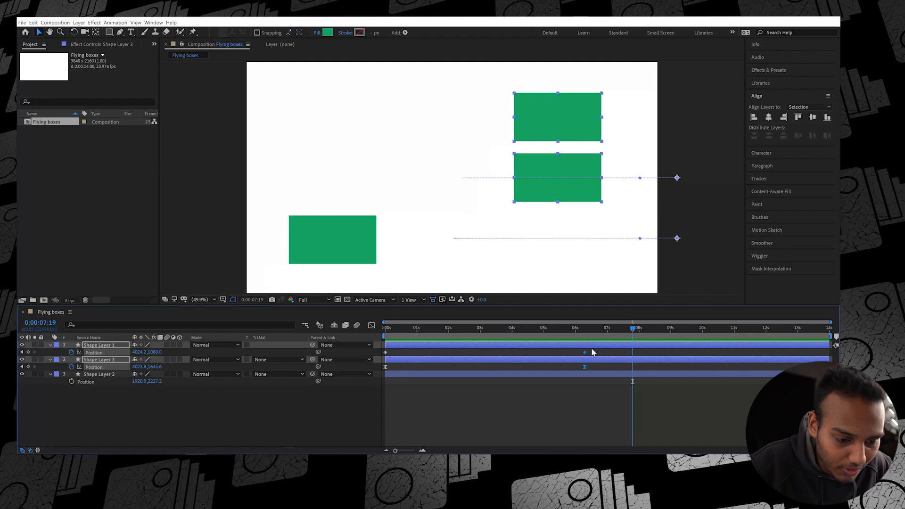
Move the end Position keyframes of Shape Layers 1 and 3 to 0:00:01:16 and preview the faster motion.
drag(578, 367, 433, 369)
key(Home)
key(space)
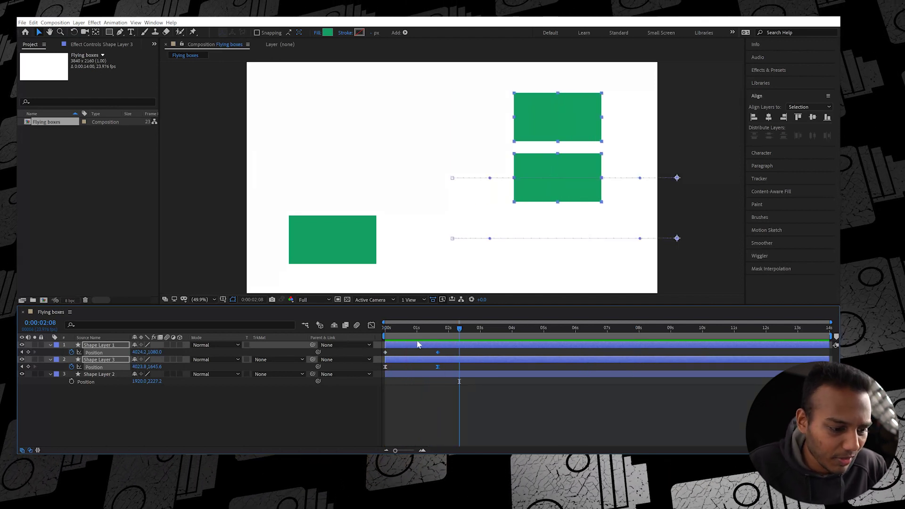
key(space)
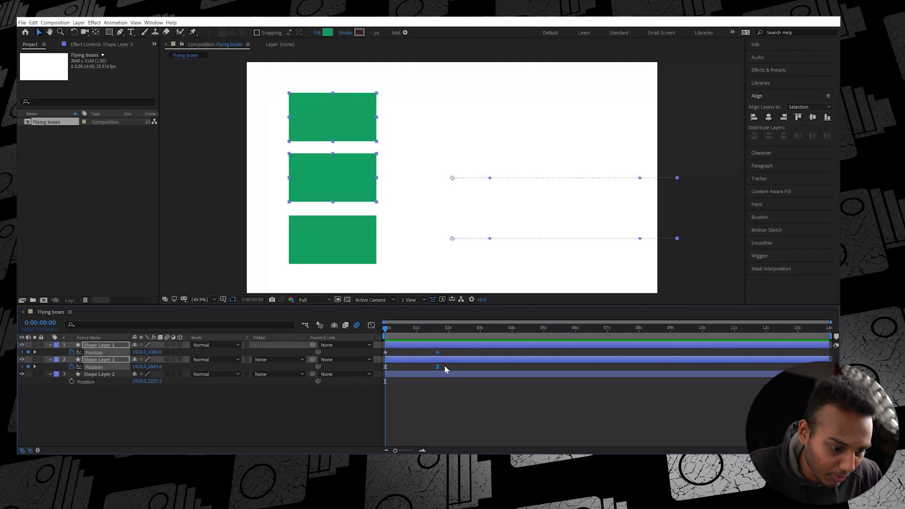
Keyframe Shape Layer 2's Position at the timeline start, and shift the rectangle straight right to 4019.8, 2227.2 at 0:00:01:16.
drag(444, 366, 374, 370)
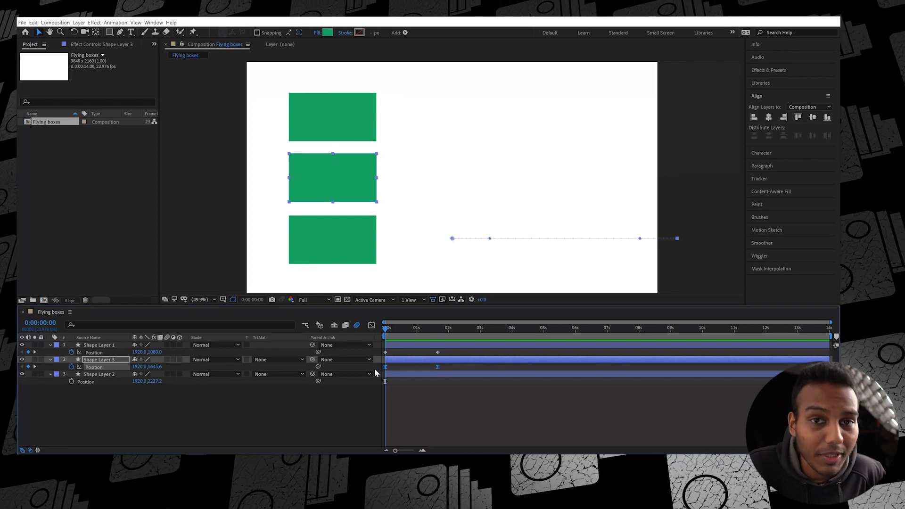
click(402, 382)
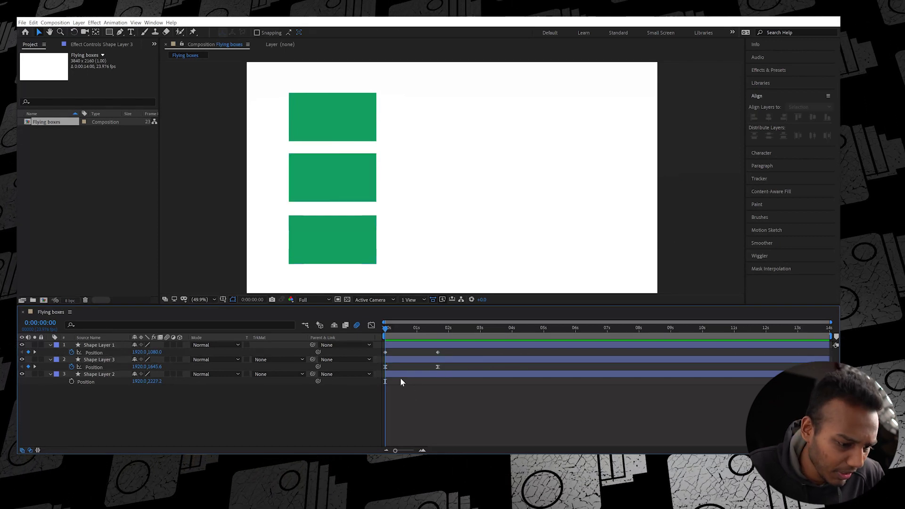
click(395, 373)
click(71, 381)
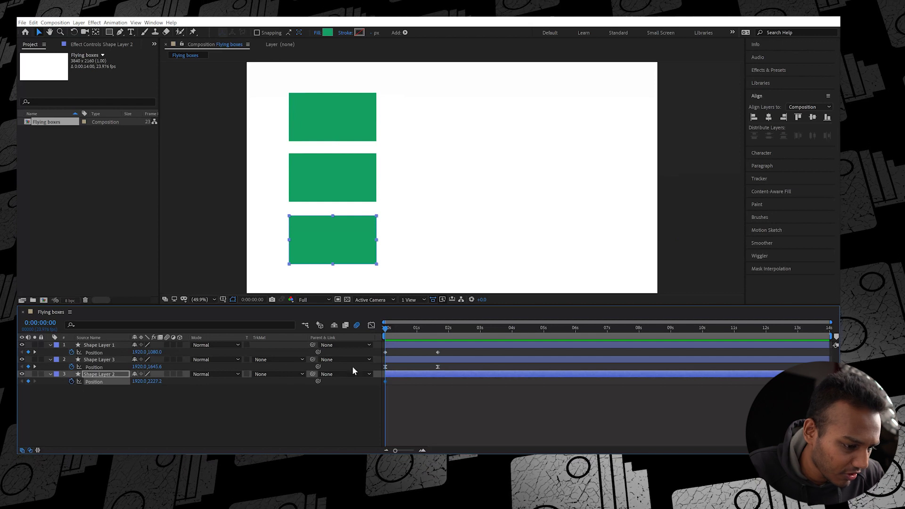
click(35, 367)
drag(318, 264, 552, 241)
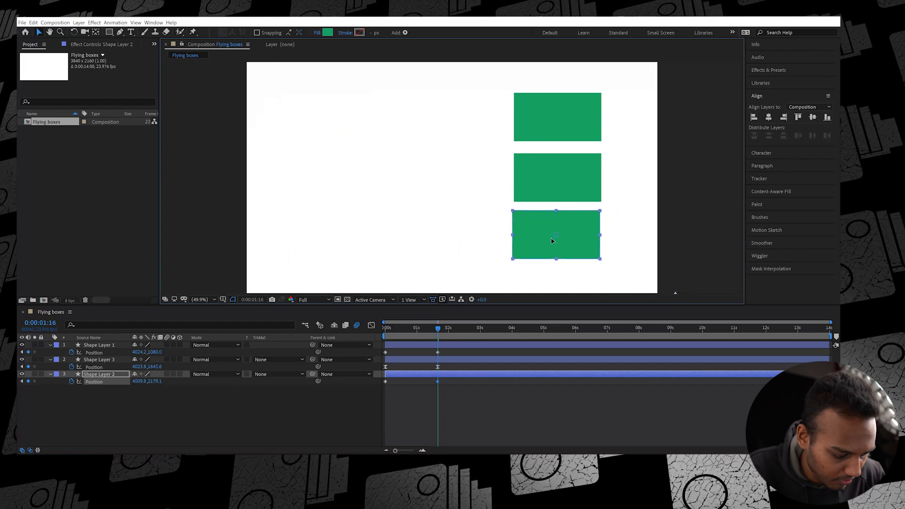
key(ctrl+z)
drag(359, 242, 581, 238)
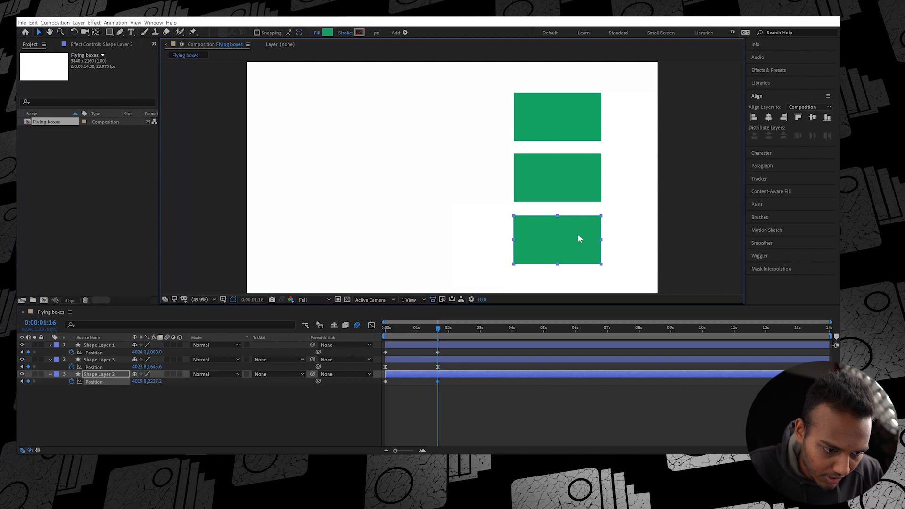
Apply Easy Ease to both Position keyframes of Shape Layer 2 and preview the three rectangles moving.
drag(455, 380, 381, 389)
key(F9)
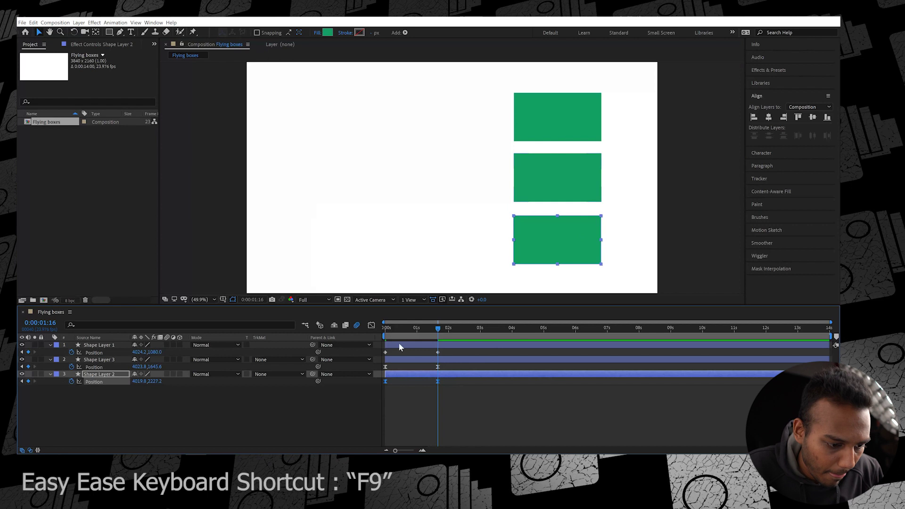
drag(438, 327, 374, 329)
key(space)
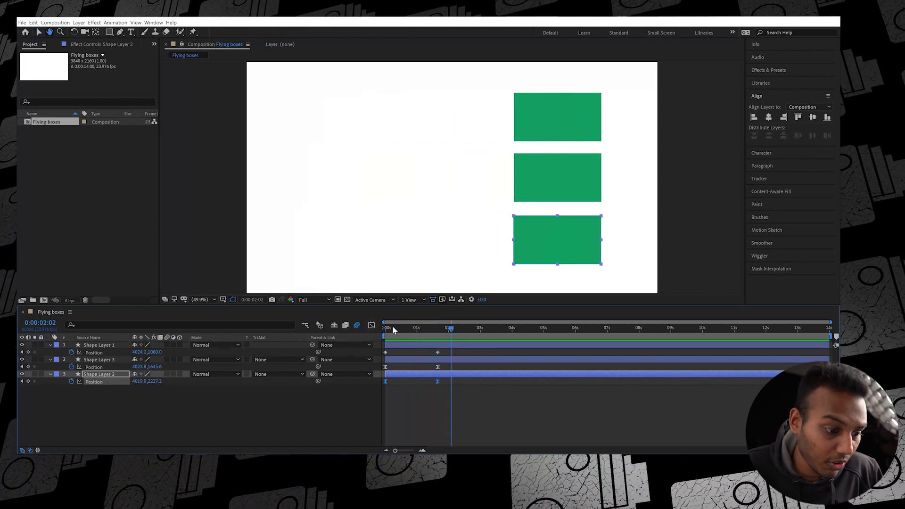
key(space)
key(space)
Move the end Position keyframes of all three layers to about 1.4 seconds and return to the timeline start.
drag(445, 350, 429, 381)
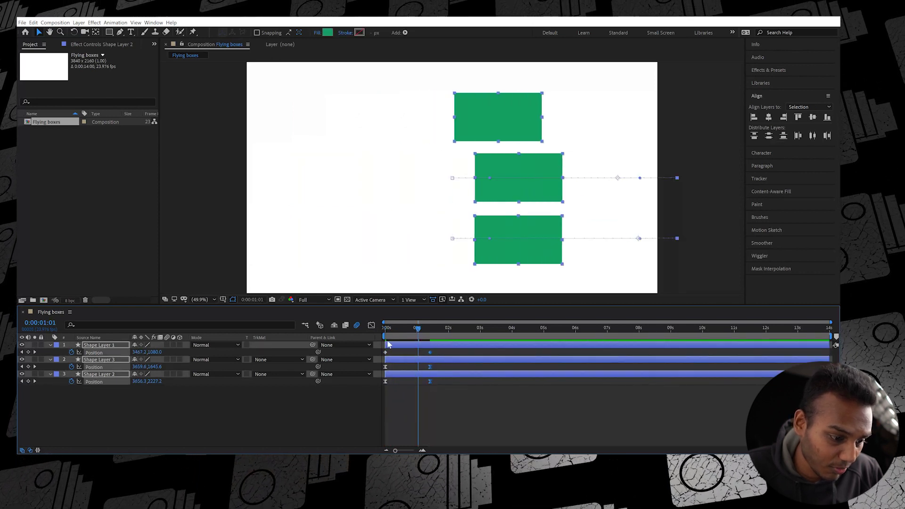
click(386, 328)
key(Home)
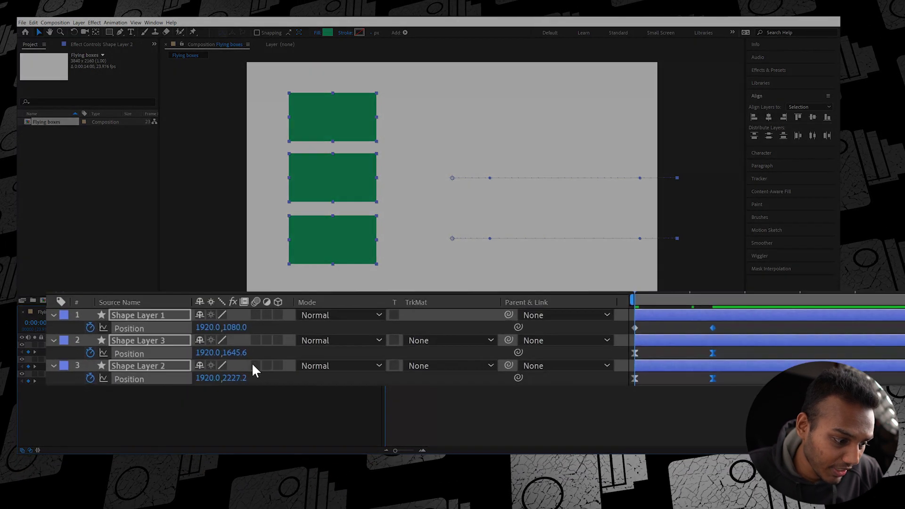
Enable motion blur on Shape Layer 2 only, preview the animation, and inspect the blur at 0:00:00:13.
click(167, 373)
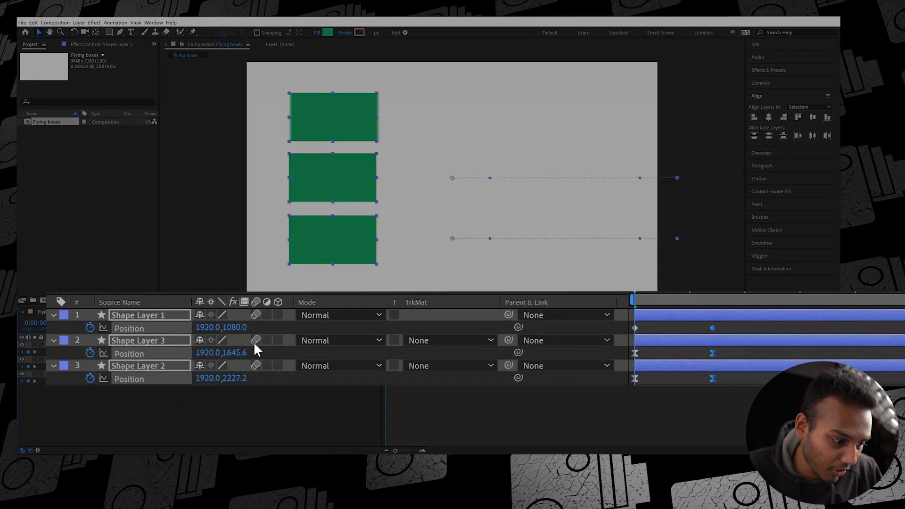
click(265, 374)
click(254, 340)
click(254, 316)
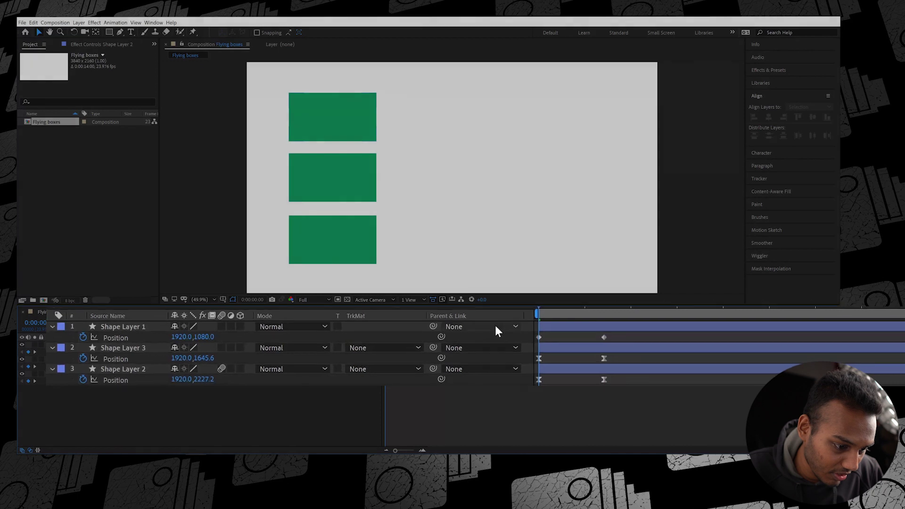
key(space)
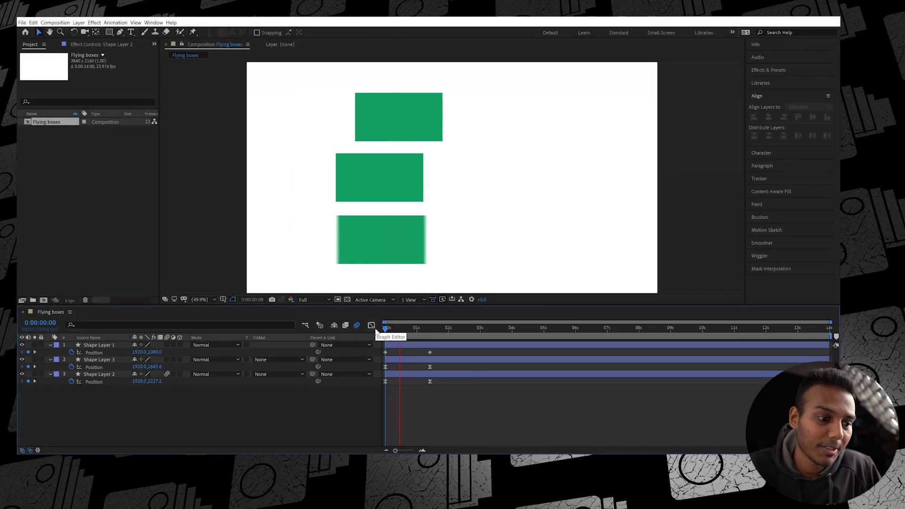
drag(389, 330, 402, 332)
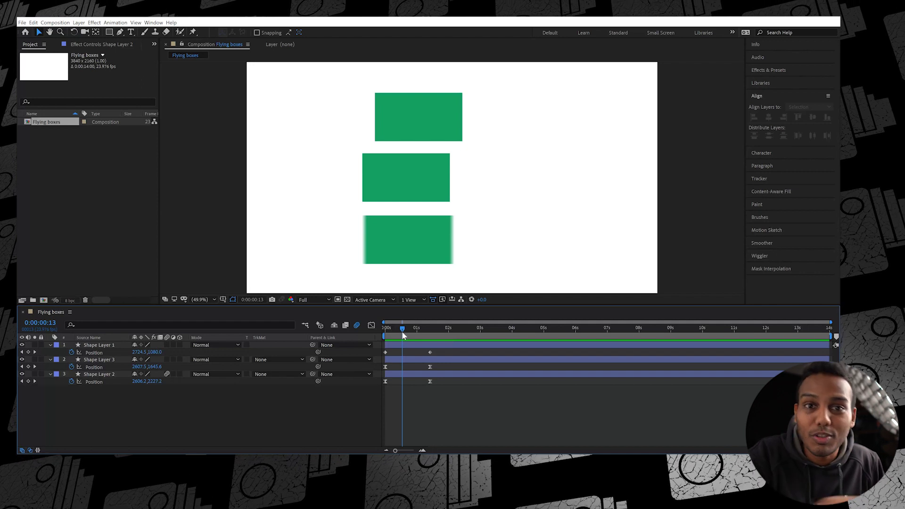
Move the end Position keyframes of all three layers to about half a second and preview the quick motion.
drag(436, 349, 400, 373)
drag(394, 331, 389, 332)
drag(386, 329, 378, 329)
key(space)
key(space)
key(space)
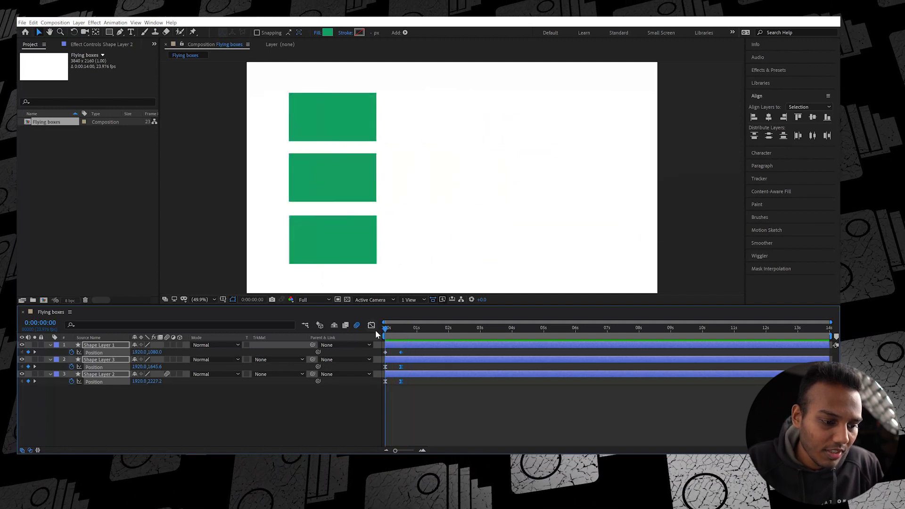
key(space)
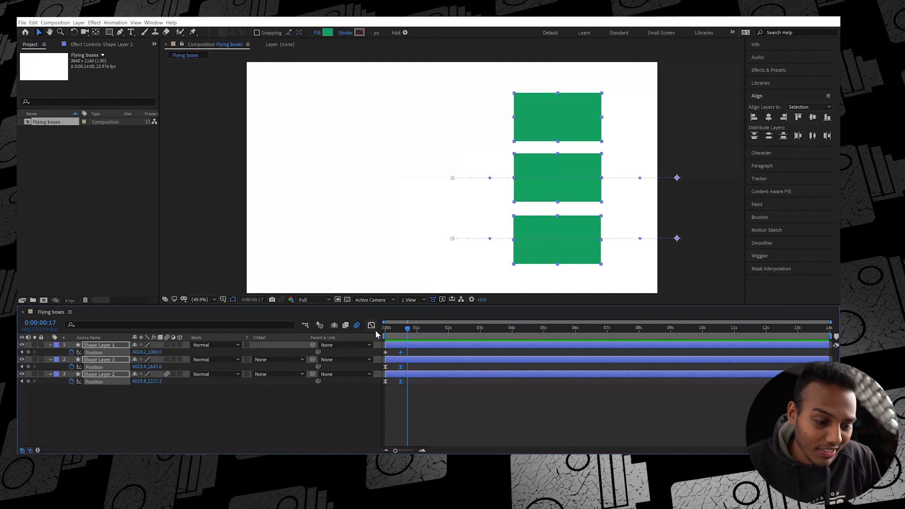
Switch to the Videos folder in File Explorer and play the finished example video with coloured flying boxes.
click(124, 462)
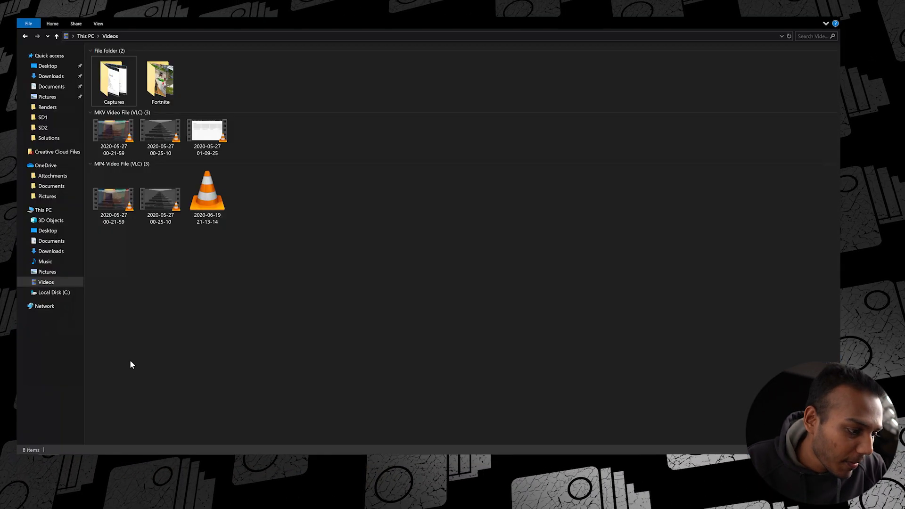
click(41, 209)
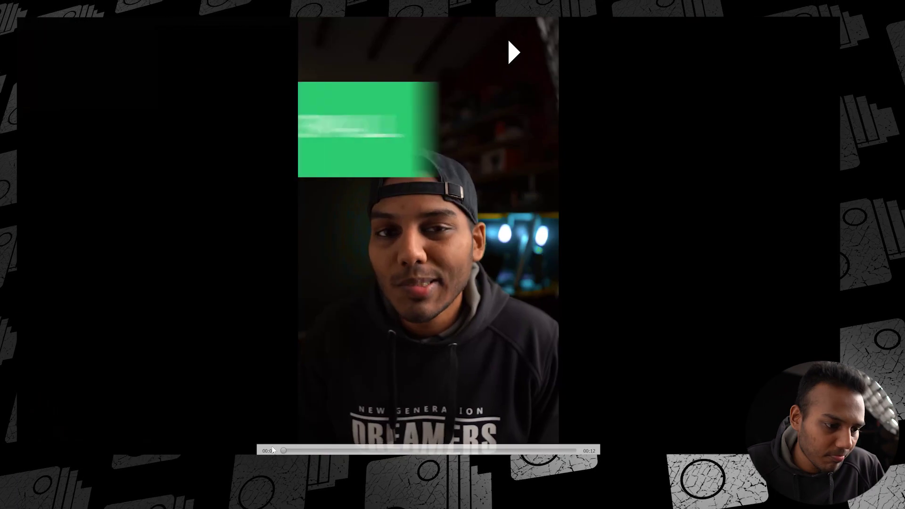
key(space)
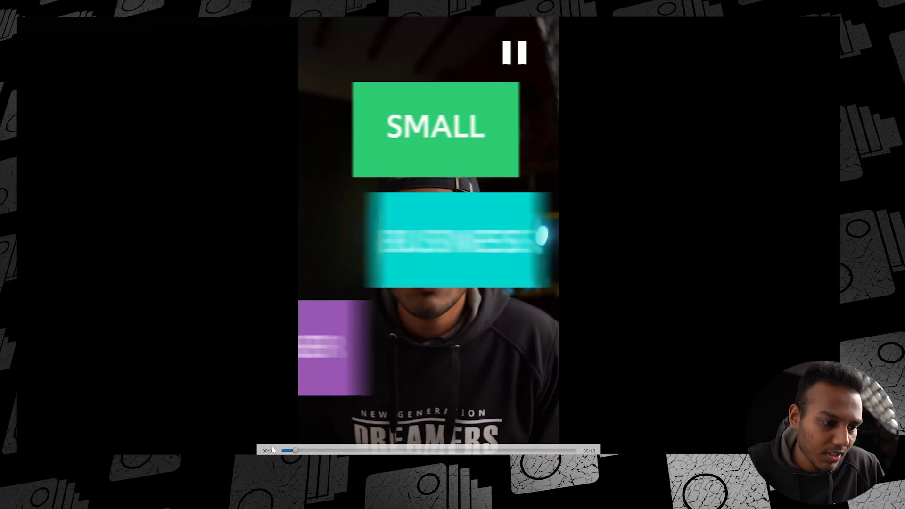